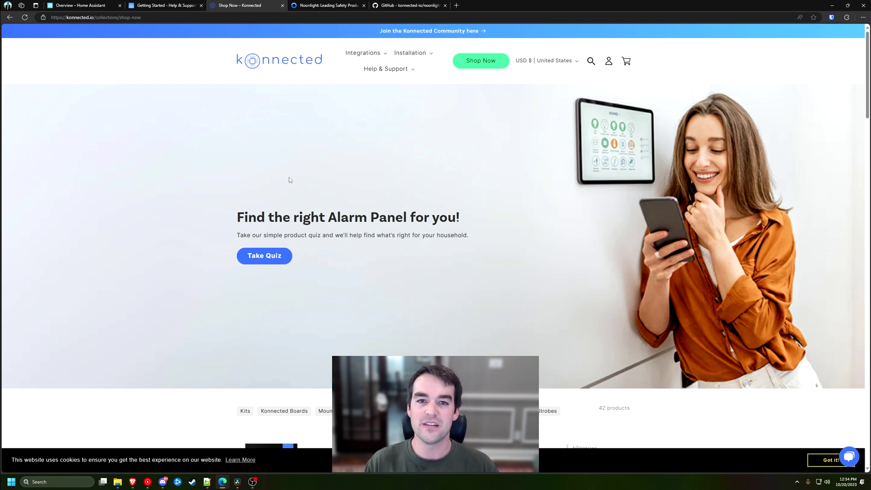
scroll(327, 178, down, 7)
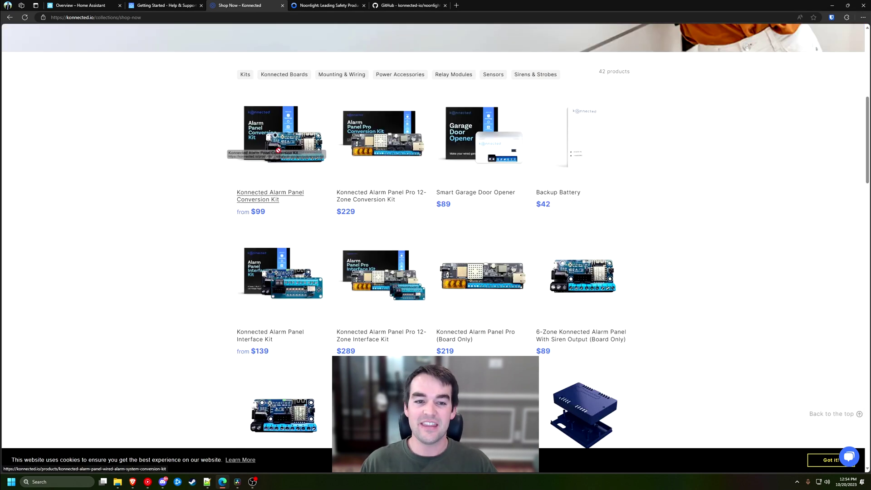
scroll(241, 142, down, 4)
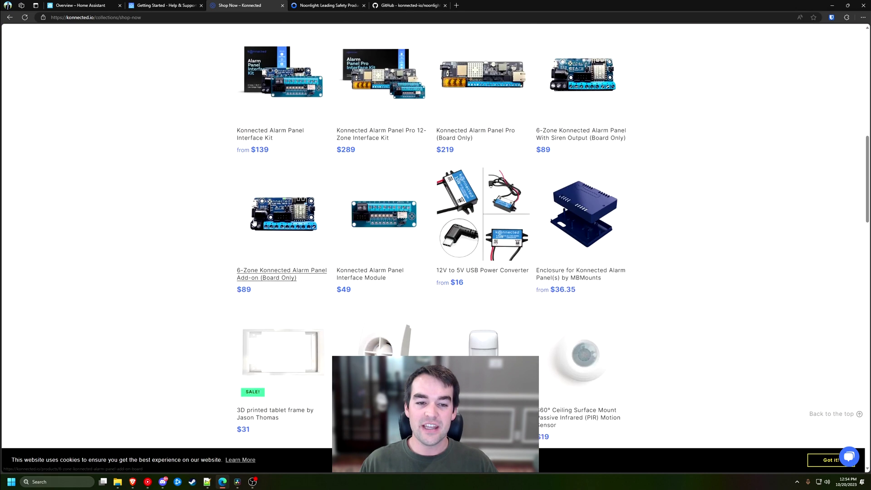
drag(249, 232, 210, 241)
scroll(210, 241, up, 4)
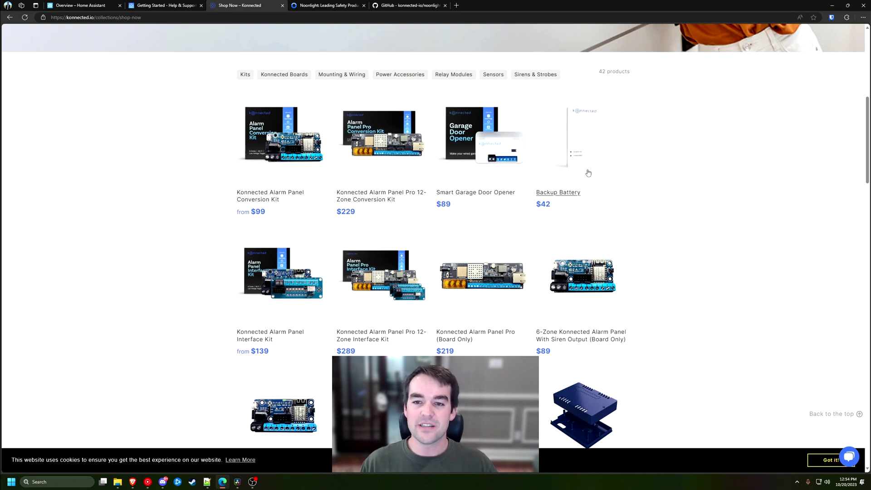
scroll(613, 158, down, 6)
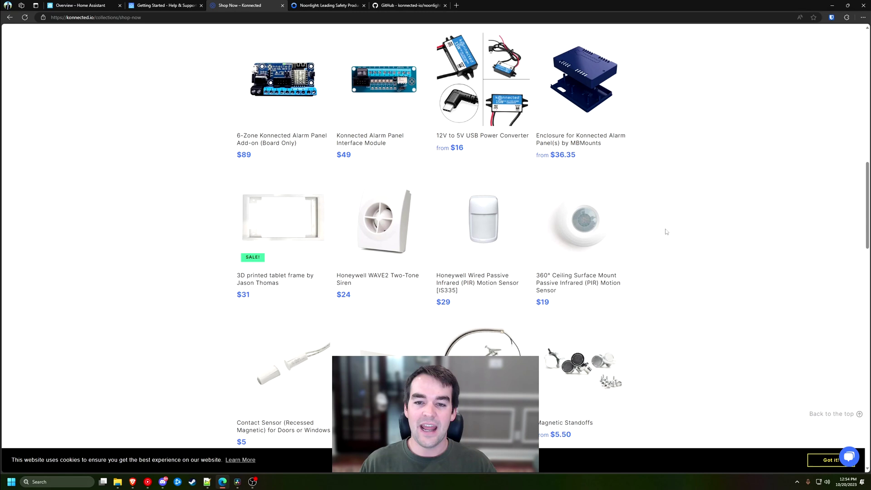
scroll(638, 273, down, 4)
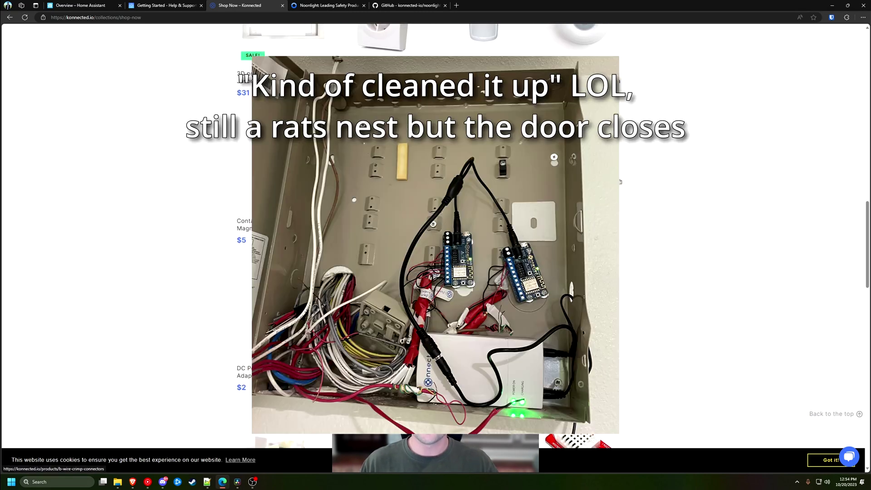
scroll(626, 272, up, 15)
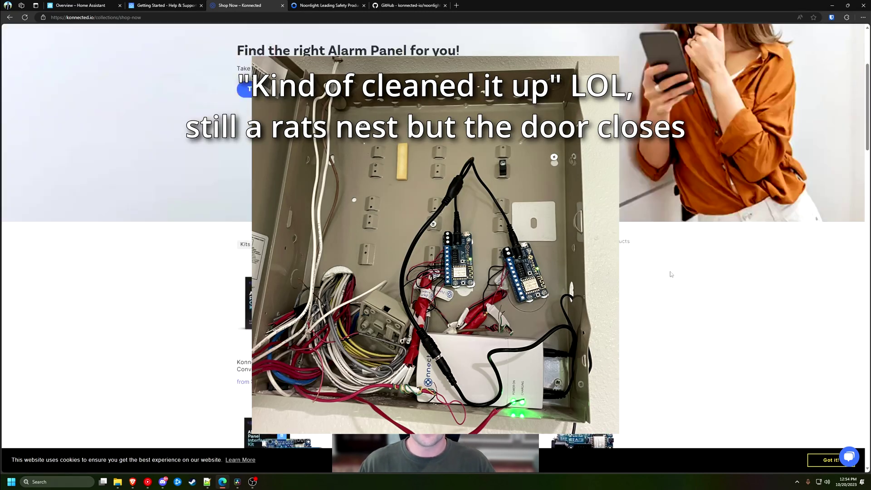
scroll(670, 271, up, 3)
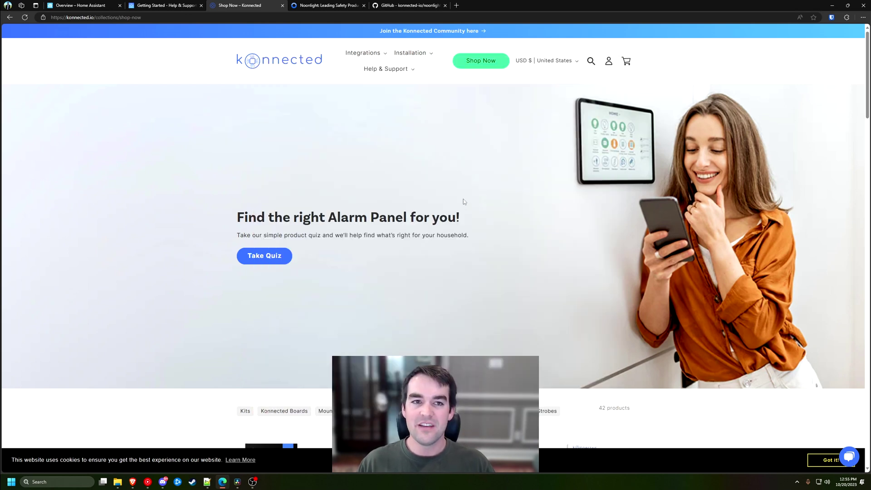
Step: Read the noonlight-hass README and highlight the token_endpoint address in its configuration example
click(416, 5)
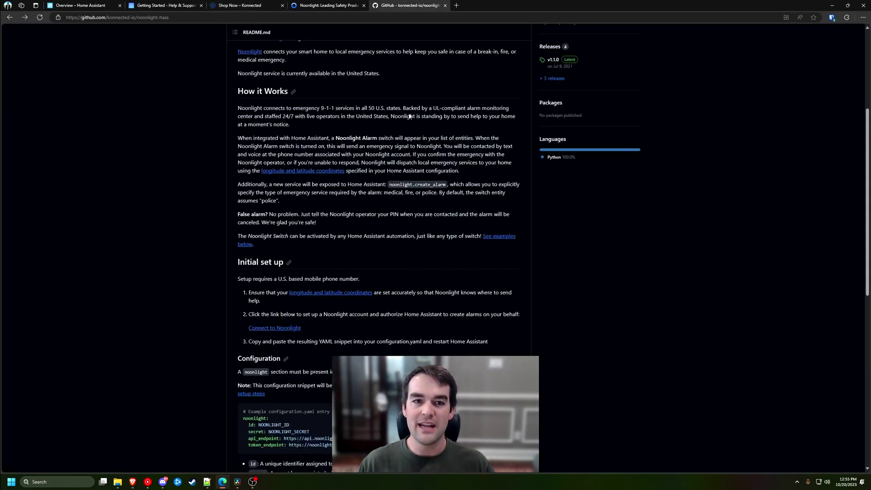
scroll(398, 160, up, 4)
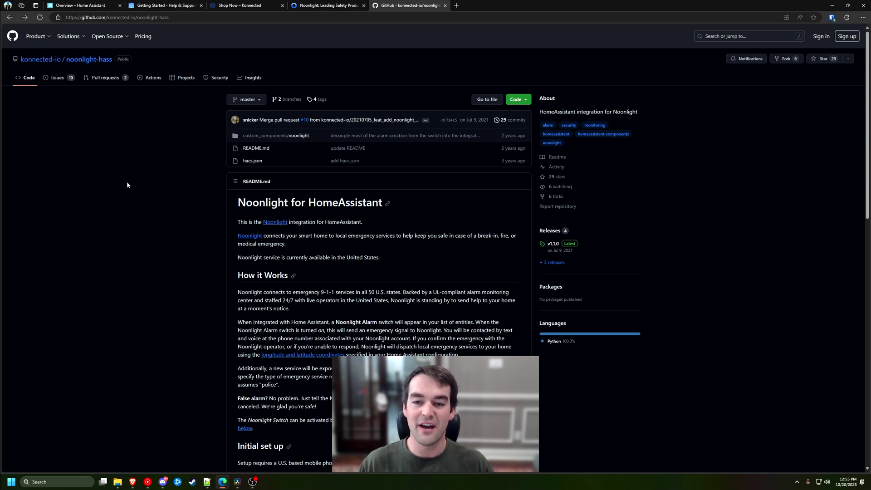
scroll(127, 184, down, 3)
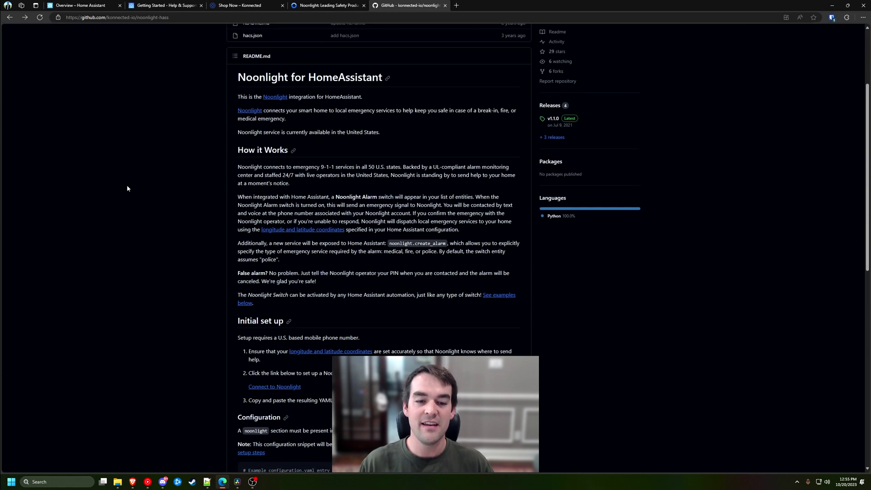
scroll(186, 248, down, 4)
scroll(187, 248, down, 1)
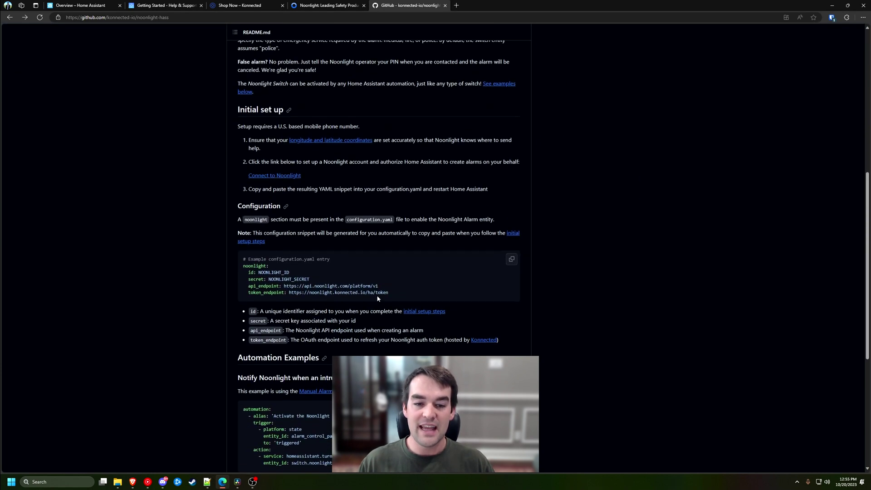
drag(389, 292, 309, 293)
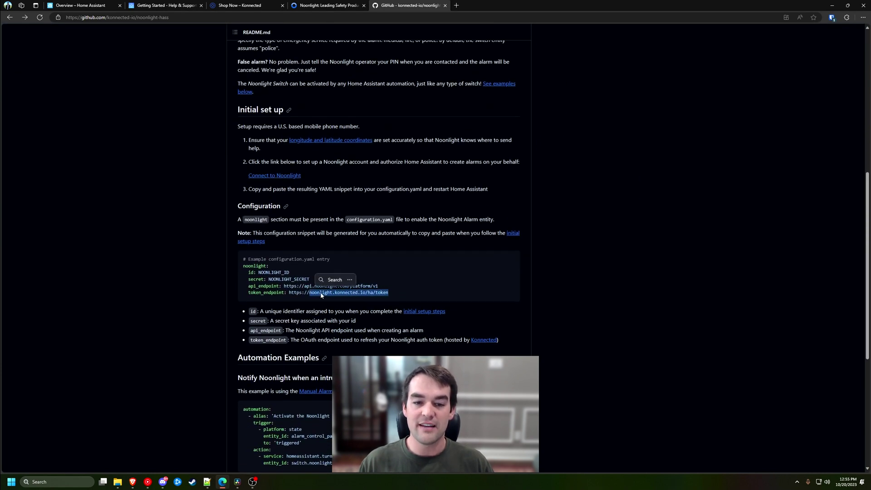
click(424, 290)
scroll(424, 290, up, 8)
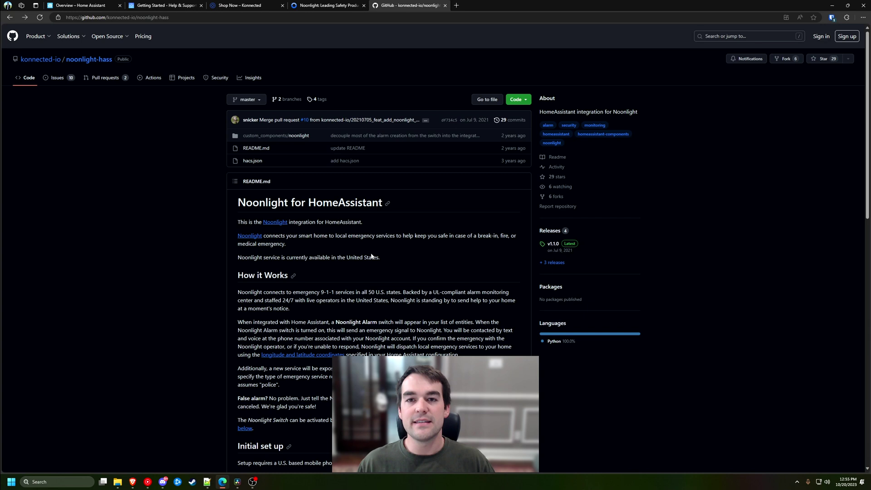
Step: Reload the Konnected shop, view Installation > Installation Guide, then go to konnected.io
click(238, 6)
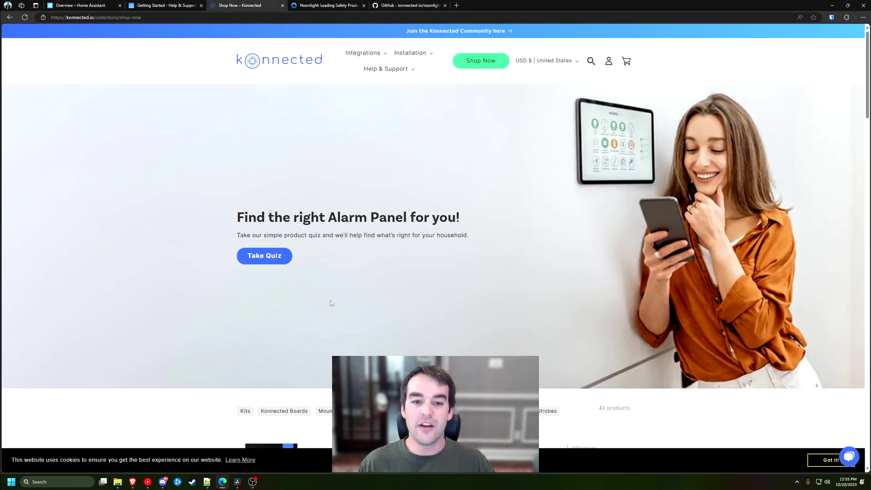
click(481, 60)
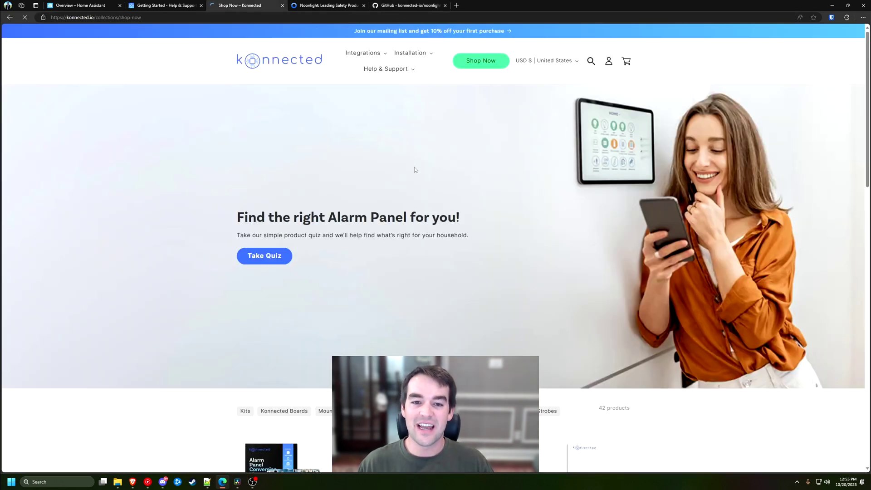
scroll(415, 169, down, 15)
scroll(212, 201, down, 7)
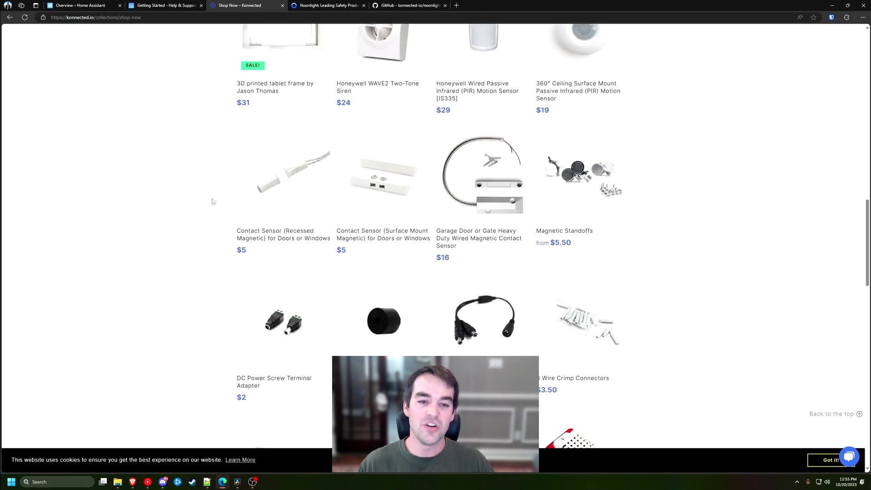
click(410, 53)
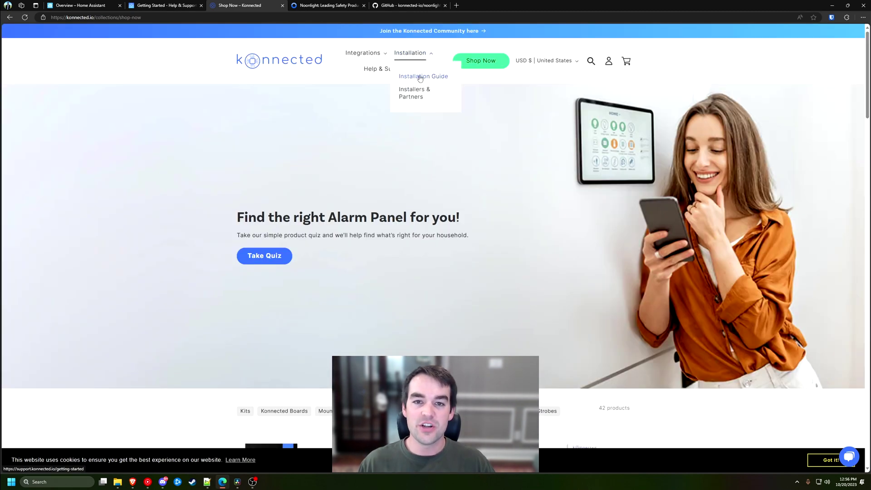
click(420, 77)
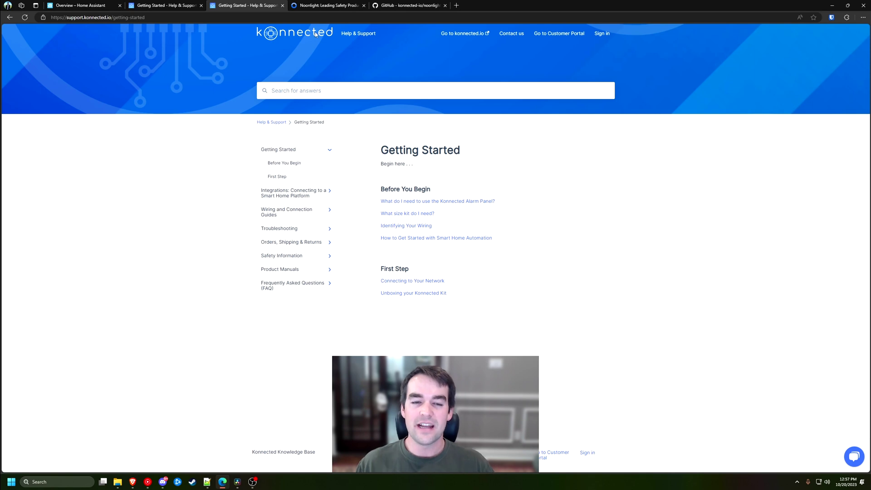
click(476, 39)
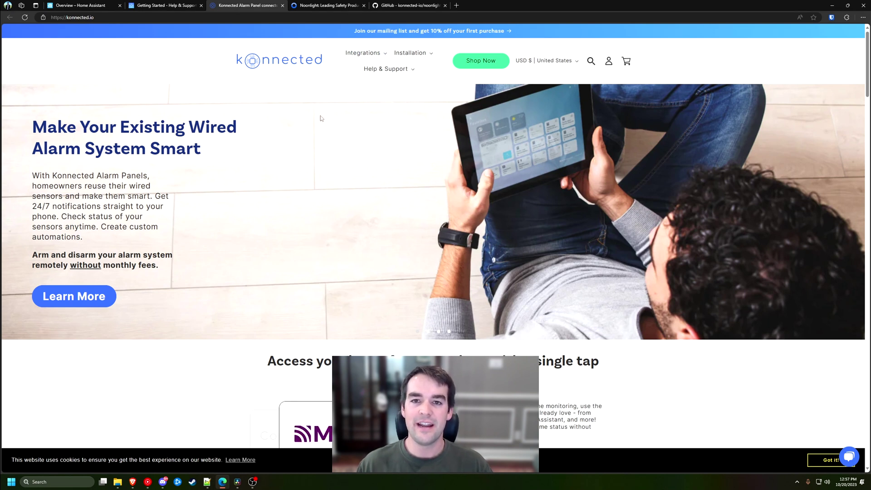
Step: Scroll the Noonlight home page down to the Developers section and back up
click(319, 5)
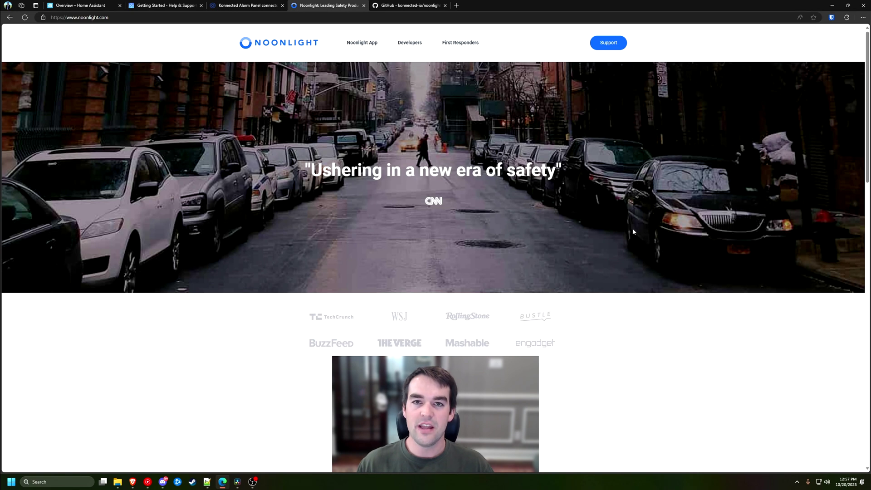
scroll(628, 231, down, 7)
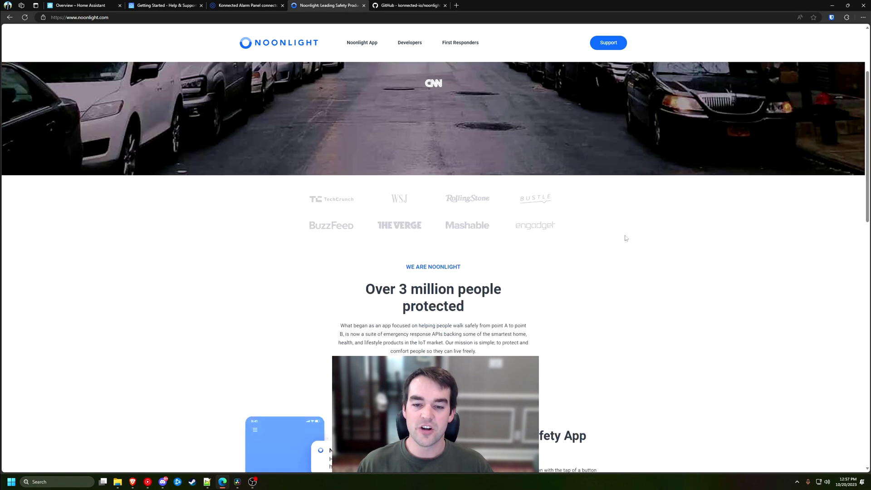
scroll(625, 249, down, 3)
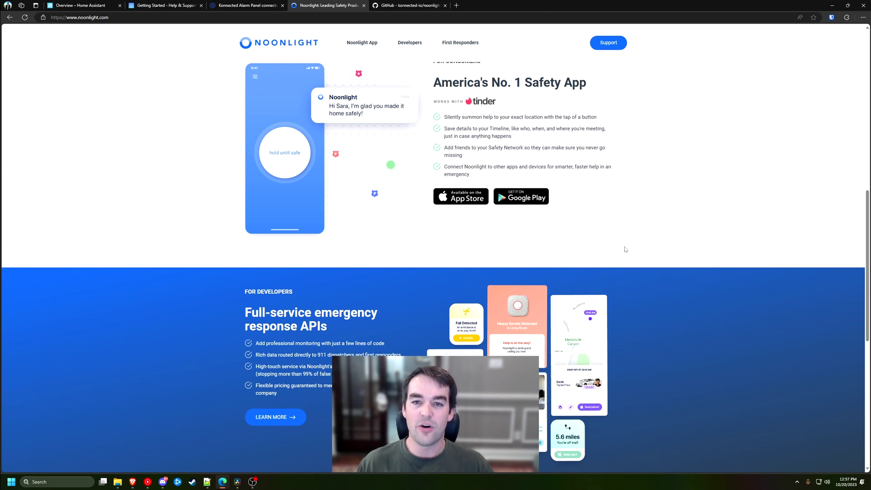
scroll(625, 250, up, 1)
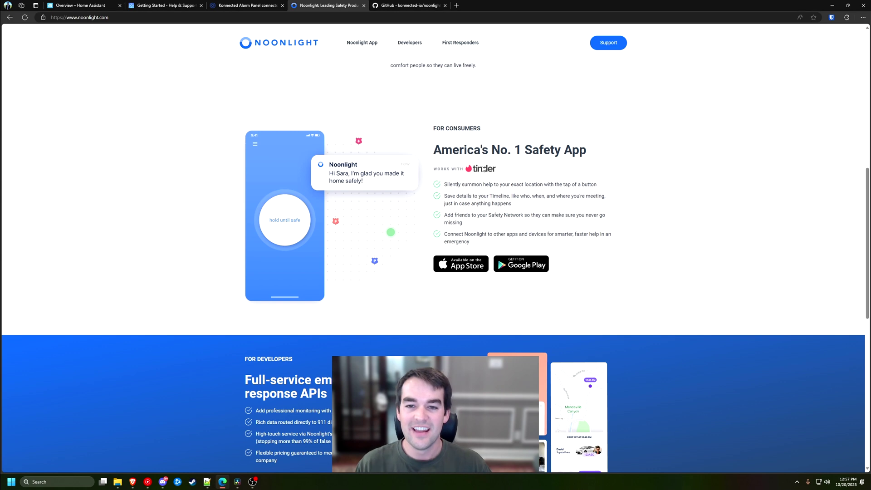
scroll(493, 175, down, 1)
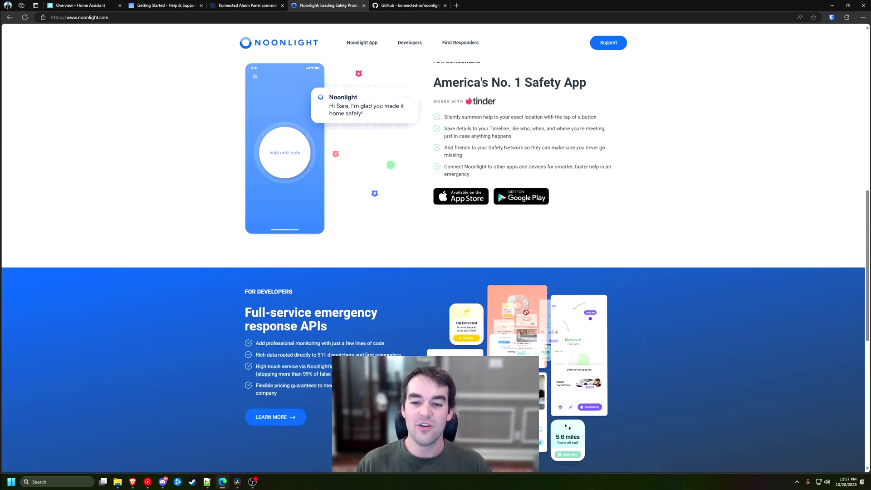
scroll(526, 290, down, 2)
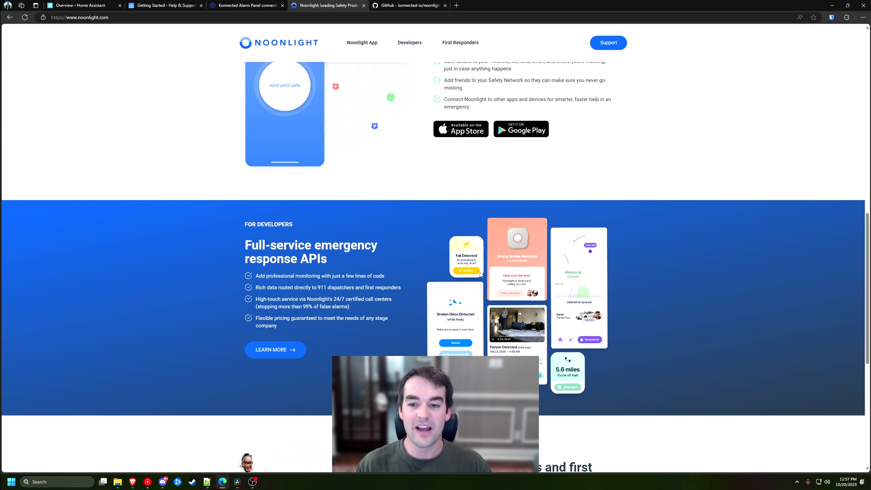
scroll(480, 274, down, 4)
scroll(548, 295, up, 15)
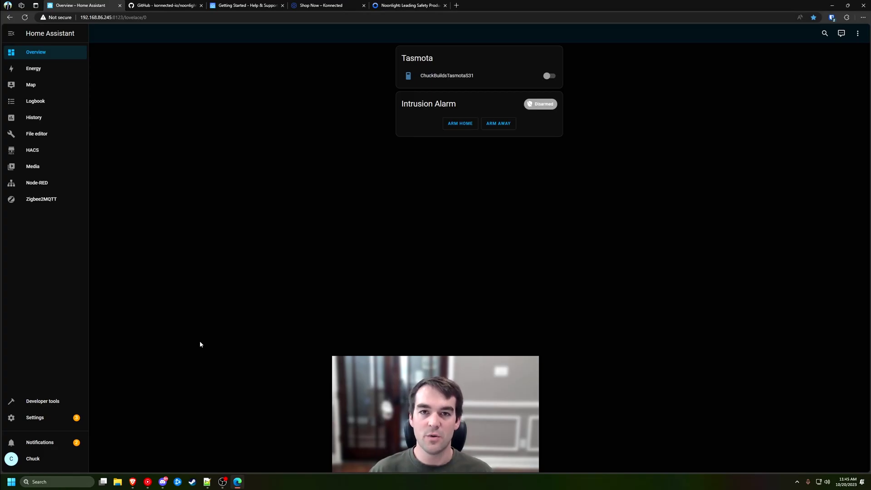
Step: Search HACS repositories for 'noonlight' and download Noonlight - Alarm Monitoring
click(44, 152)
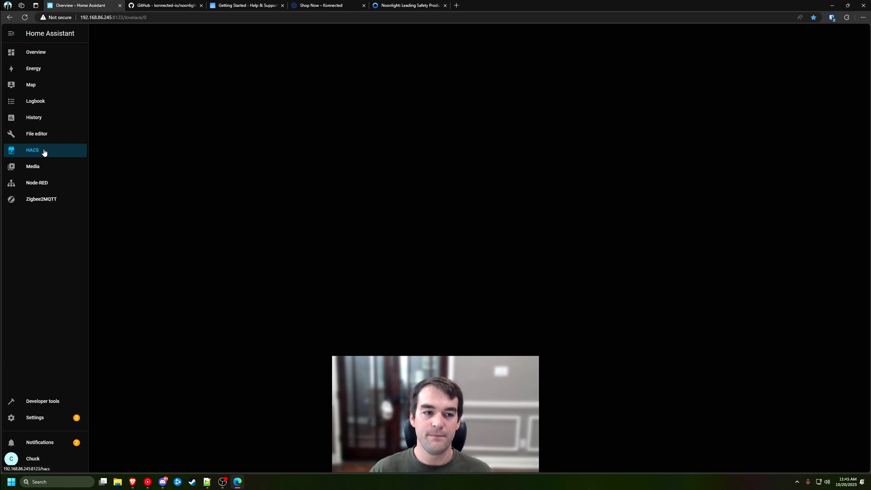
click(425, 138)
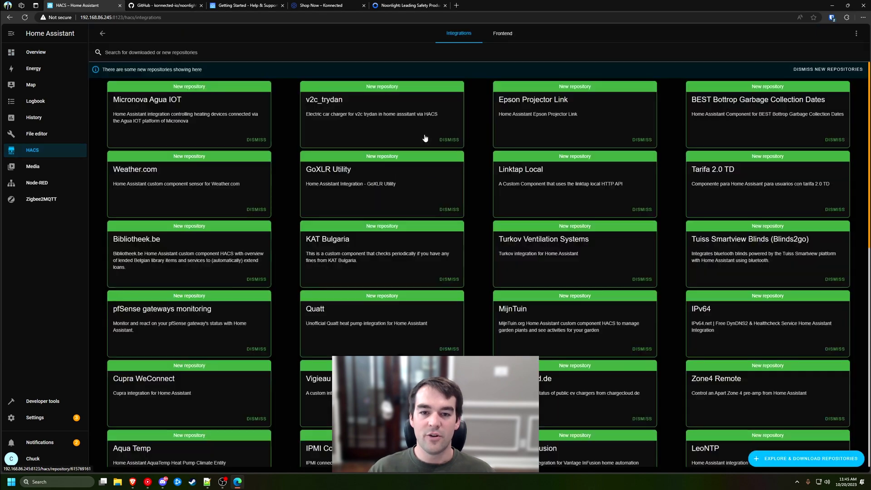
click(788, 459)
click(239, 100)
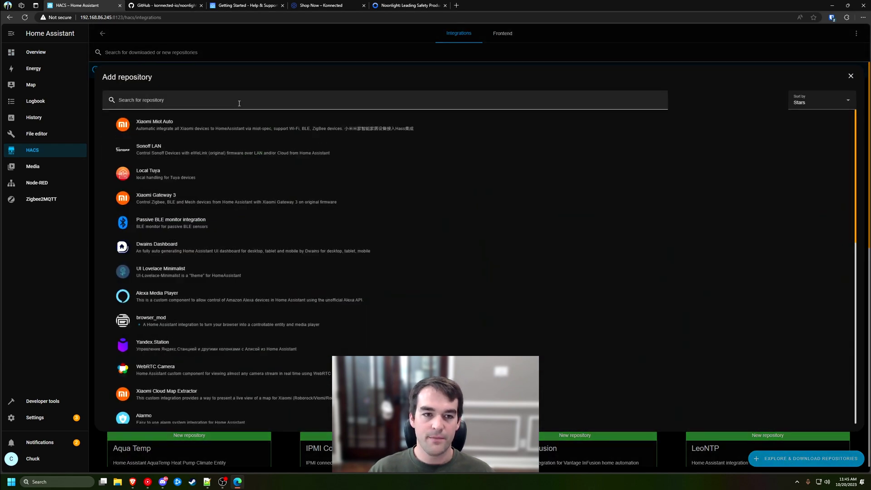
text(noonligh)
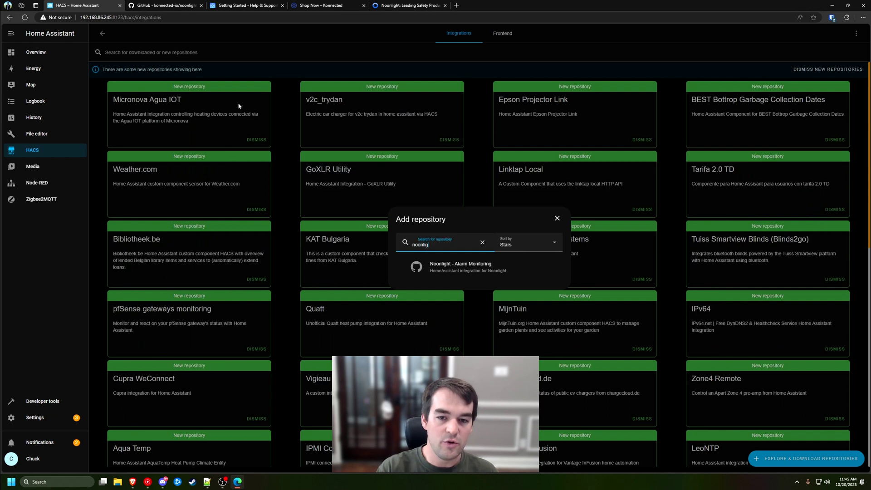
click(497, 265)
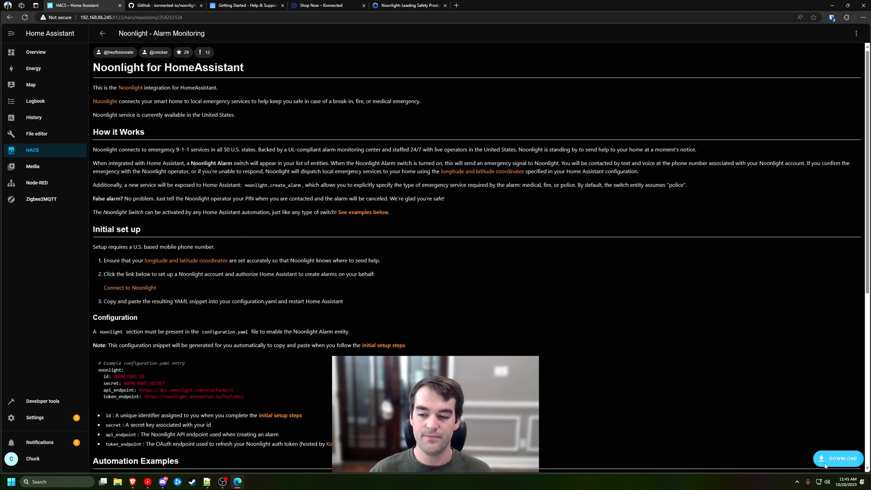
click(838, 458)
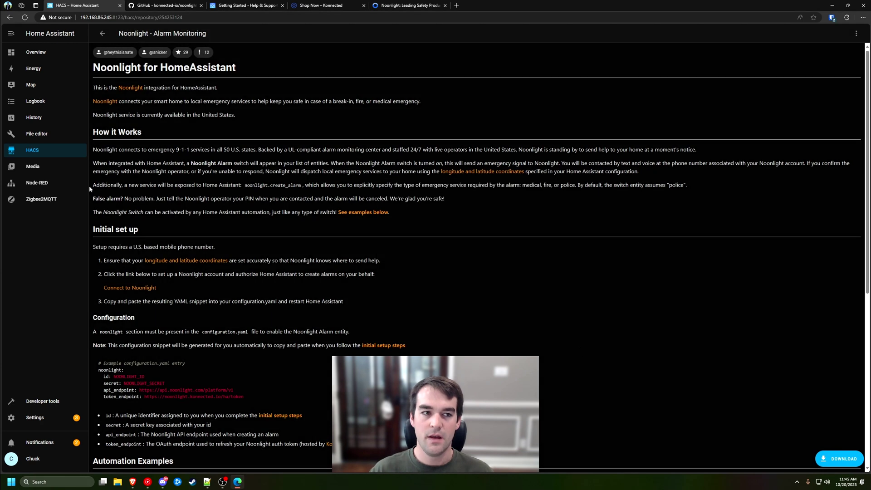
click(32, 150)
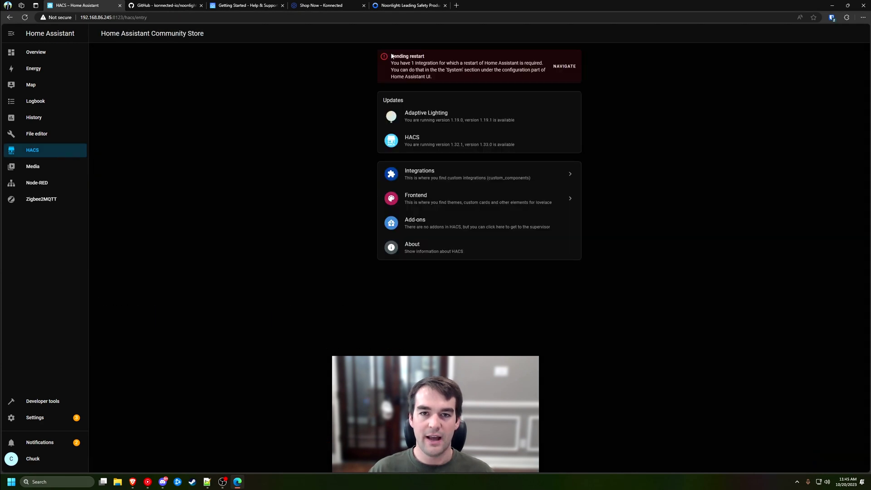
Step: Restart Home Assistant from the Settings menu, then view the Devices & services integrations
drag(391, 56, 422, 58)
click(430, 65)
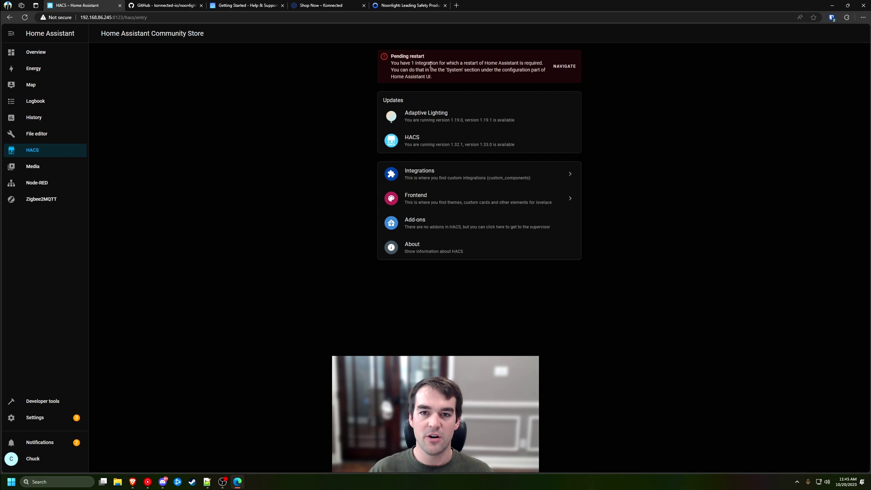
click(63, 422)
click(857, 33)
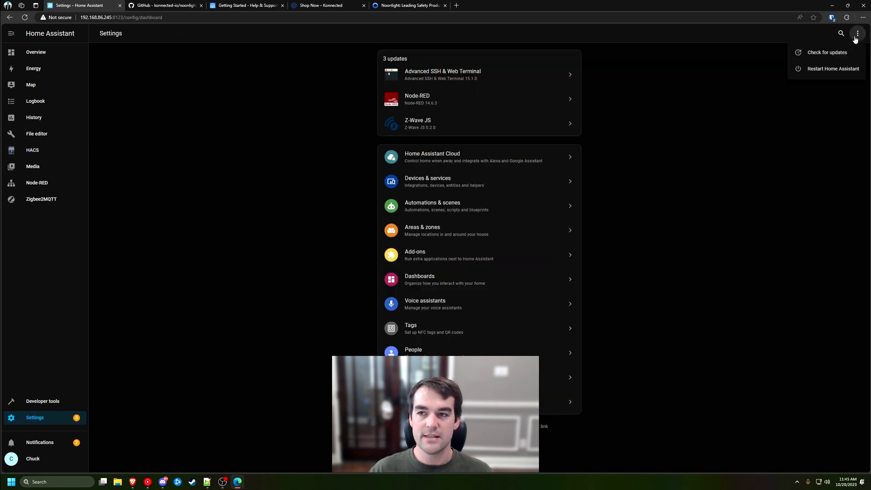
click(838, 68)
click(437, 259)
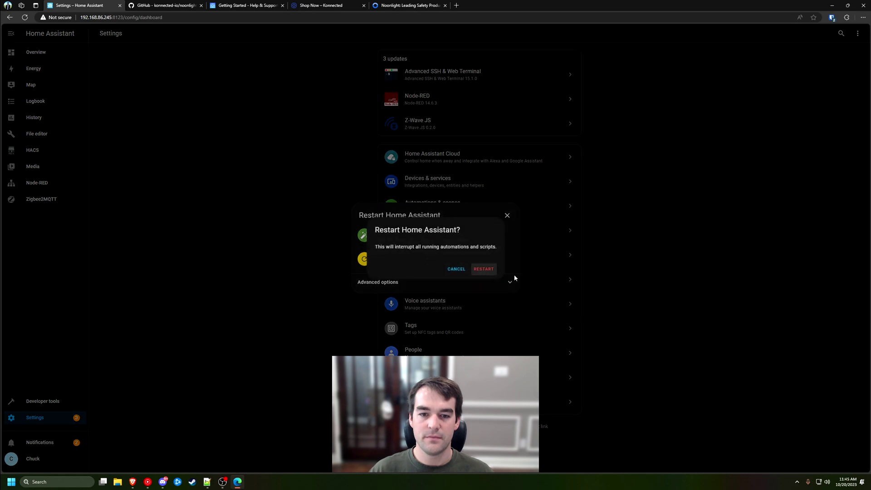
click(482, 269)
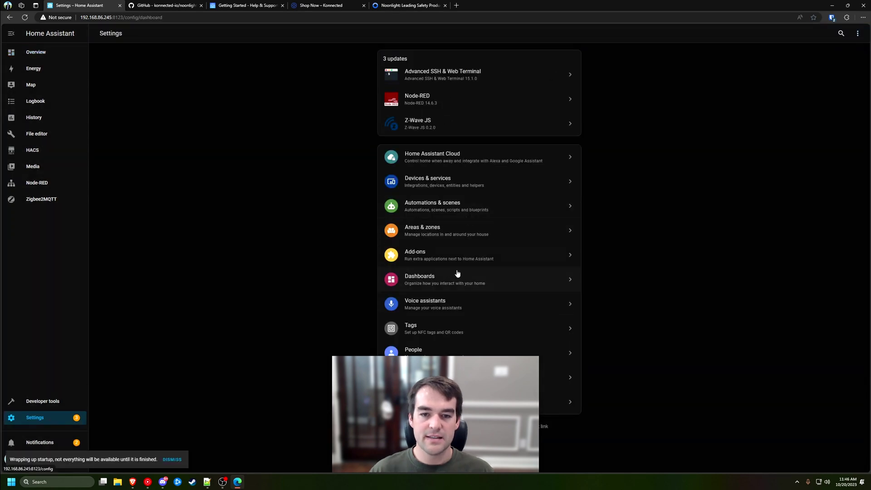
click(458, 191)
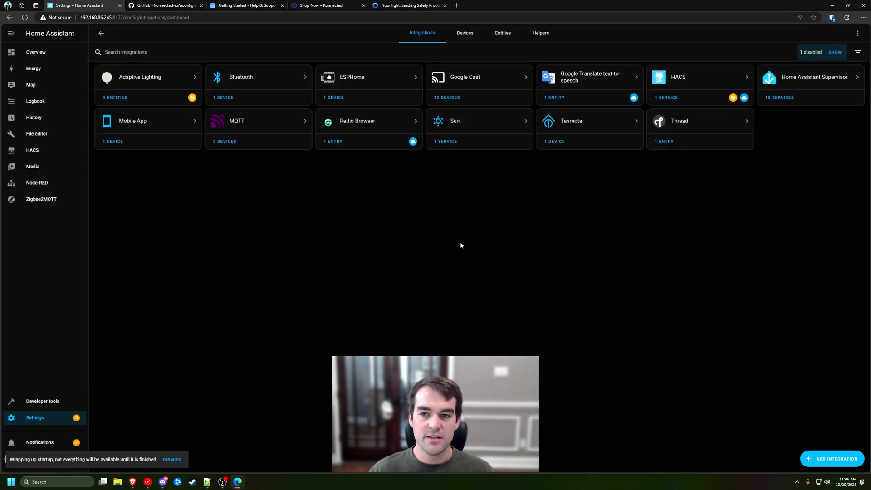
click(825, 458)
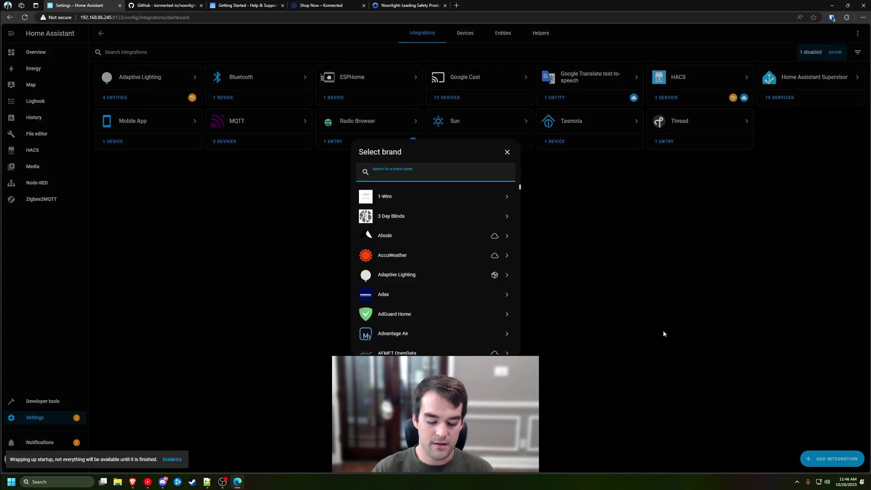
text(noon)
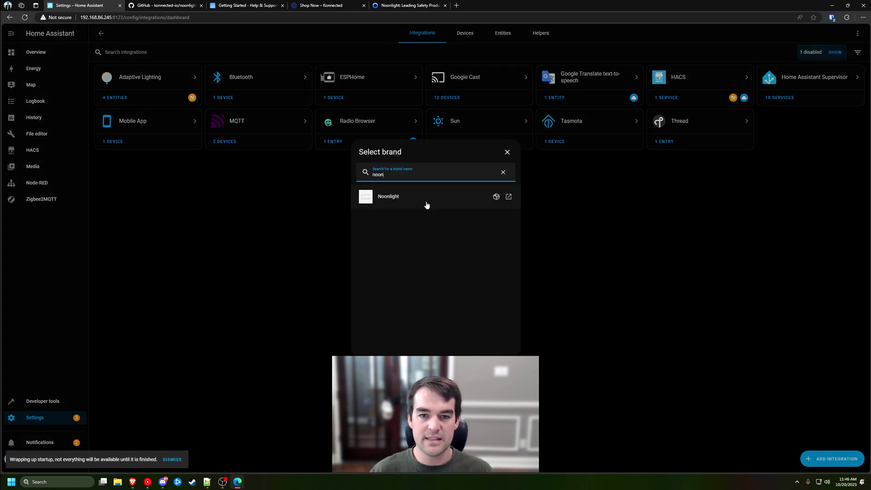
click(426, 204)
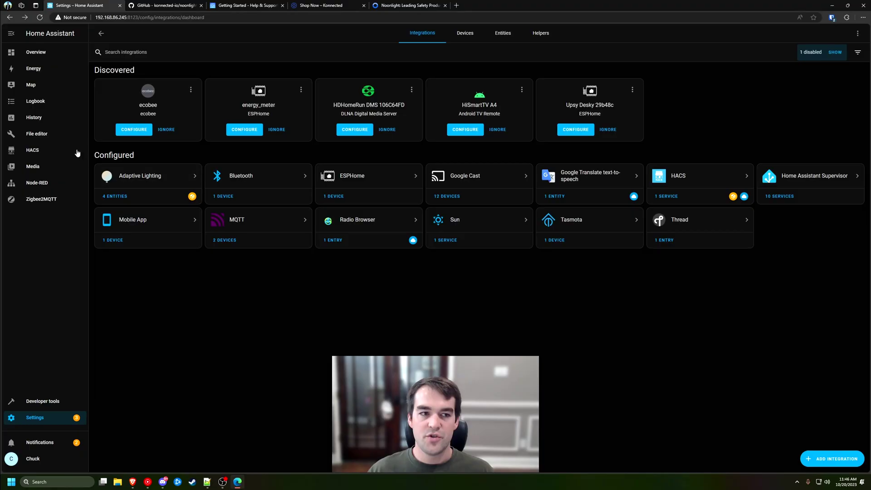
Step: Paste the noonlight block with id, secret and endpoints into configuration.yaml
click(56, 134)
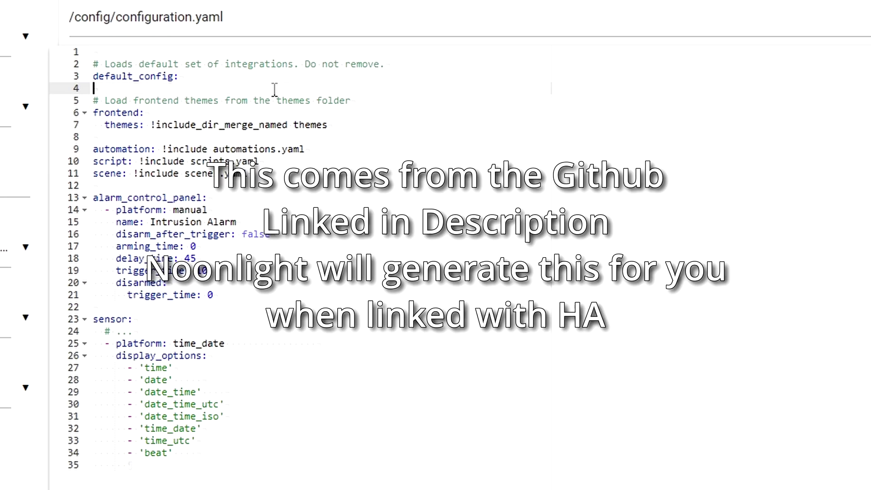
key(ctrl+v)
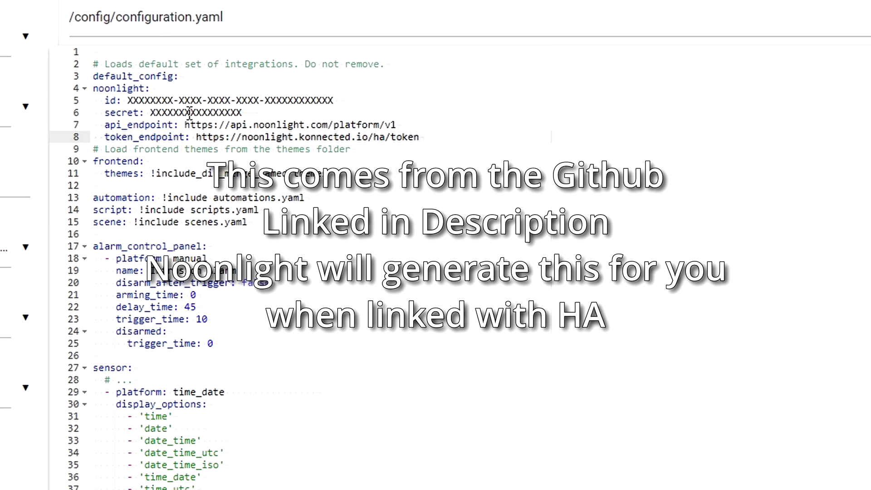
click(215, 112)
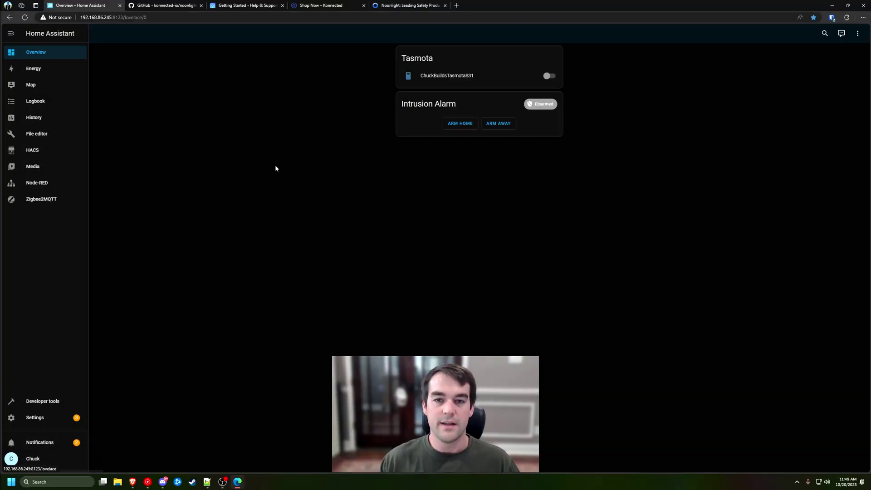
Step: Find the Noonlight Switch entity by searching 'noon', inspect it, then switch to Node-RED
click(56, 418)
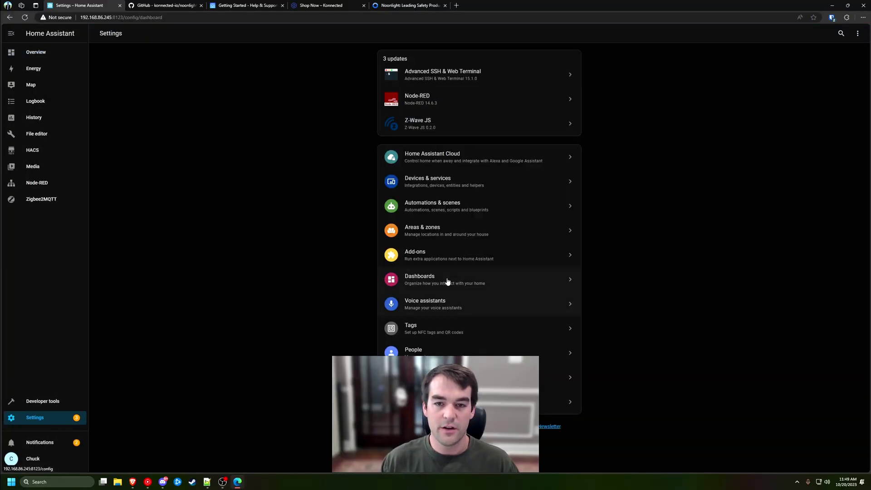
click(472, 187)
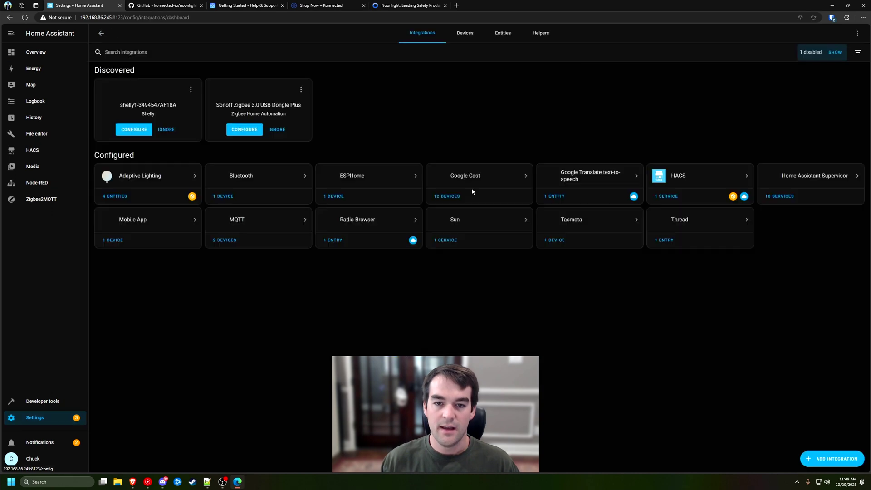
click(506, 35)
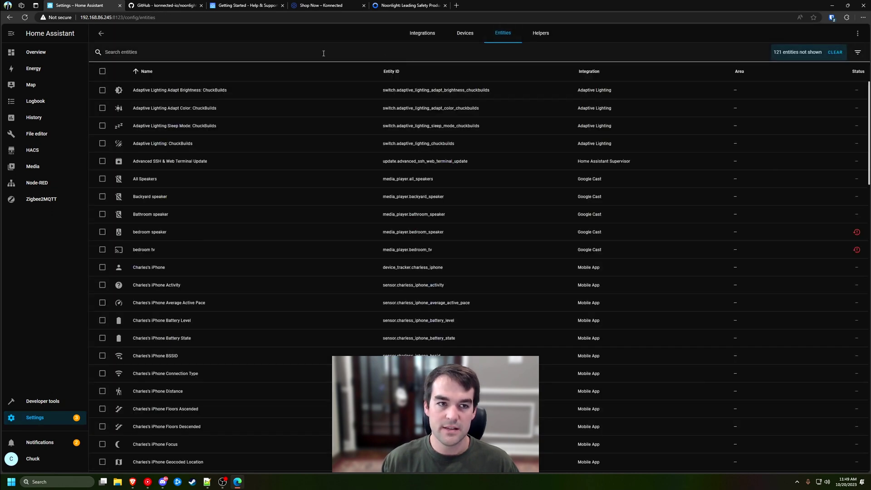
click(323, 56)
text(noon)
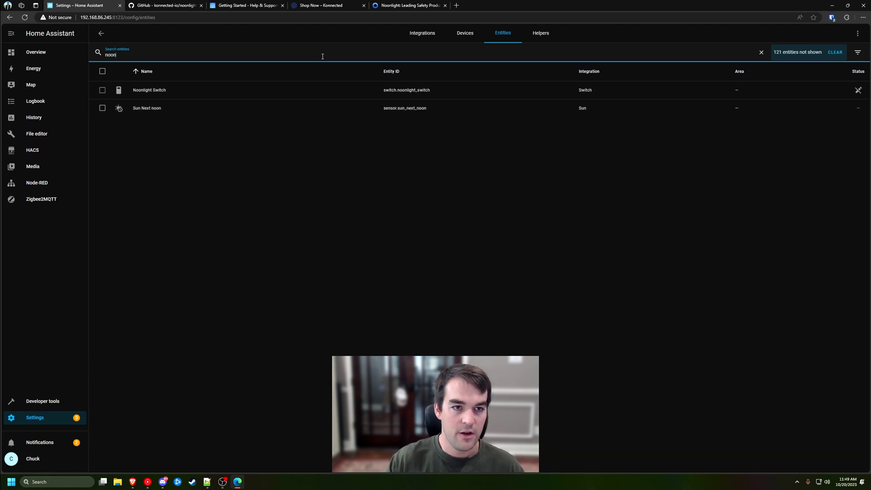
click(191, 94)
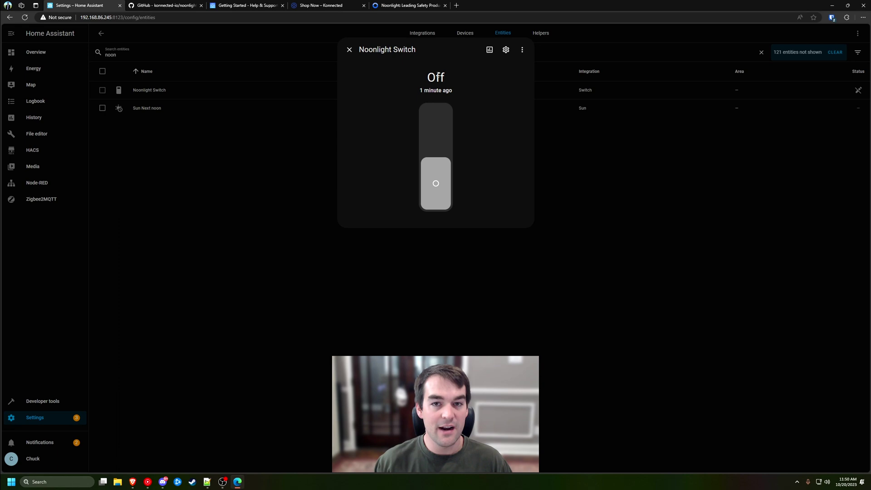
click(348, 50)
click(49, 184)
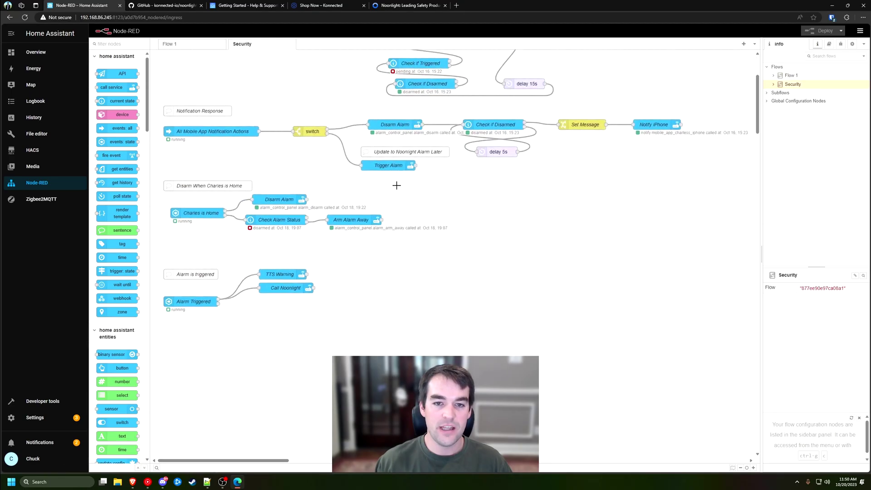
Step: Tidy the Security flow: drop a trial call service node and the Alarm Tripped–debug 1 wire
click(393, 168)
click(399, 152)
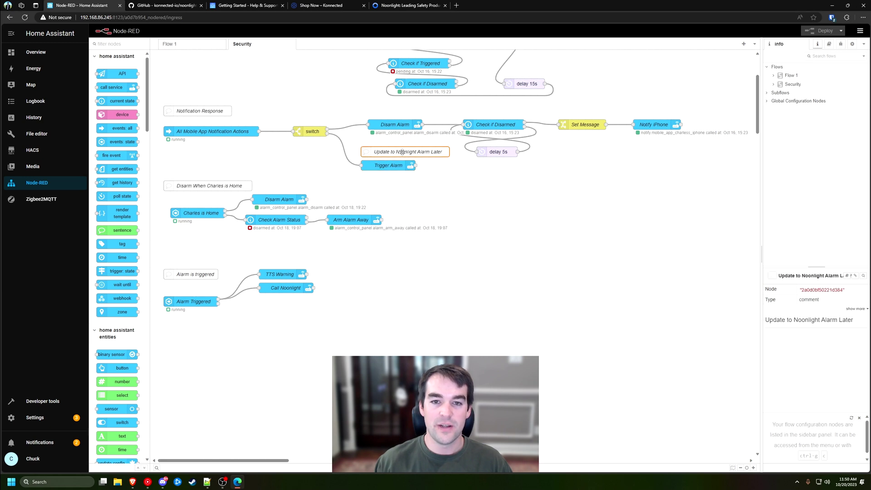
click(430, 191)
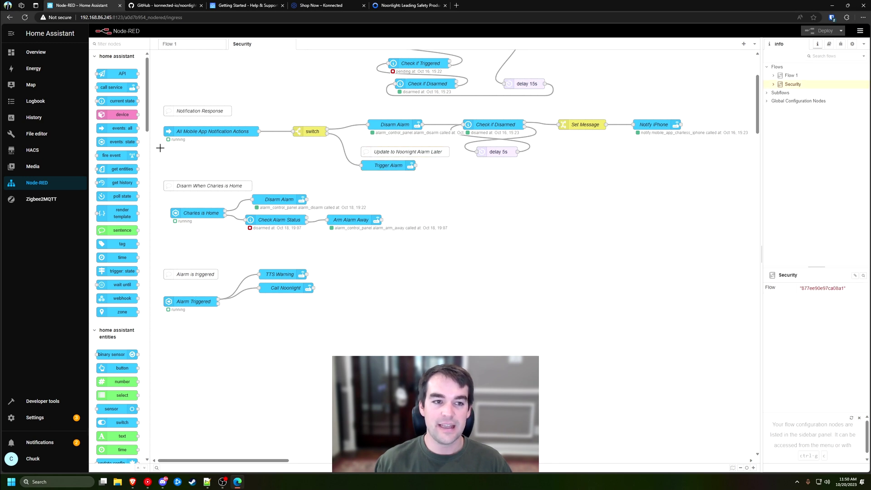
drag(113, 87, 390, 186)
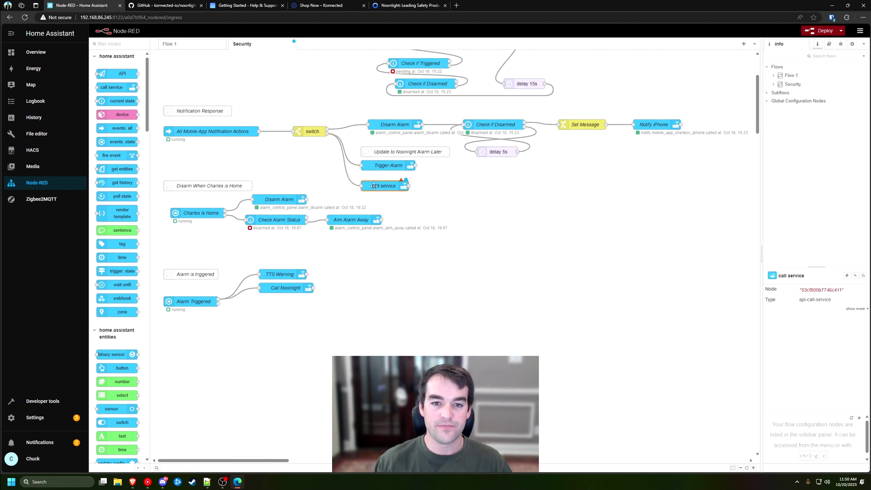
key(Delete)
scroll(352, 141, up, 3)
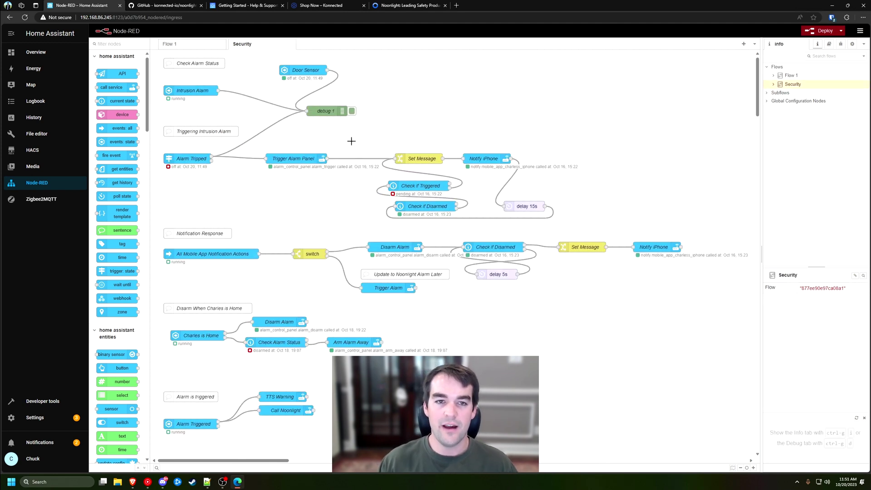
drag(263, 89, 374, 122)
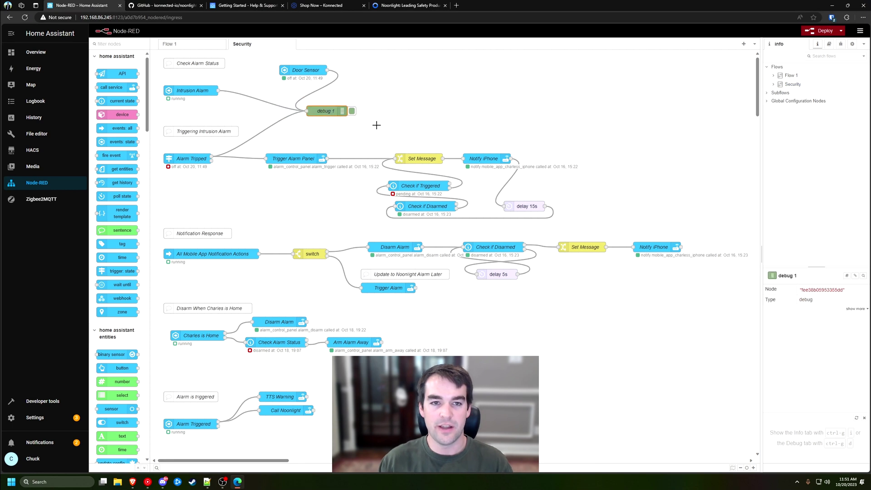
click(269, 121)
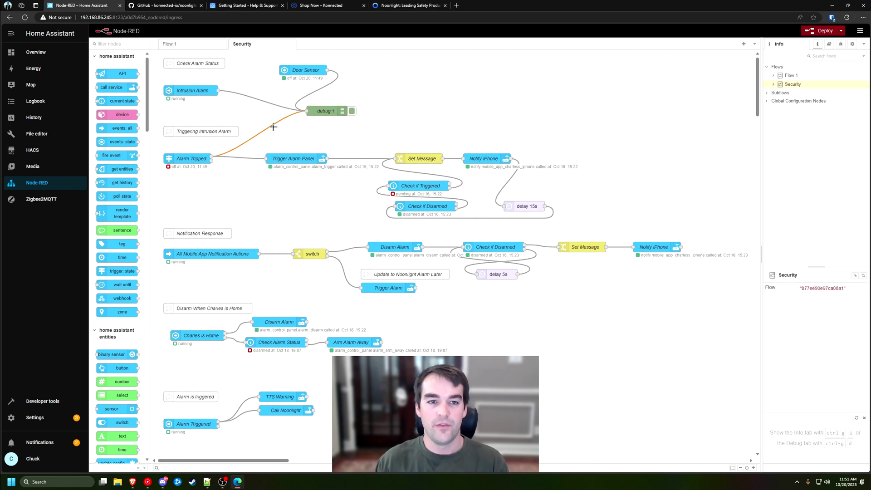
key(Delete)
drag(327, 109, 265, 73)
click(286, 127)
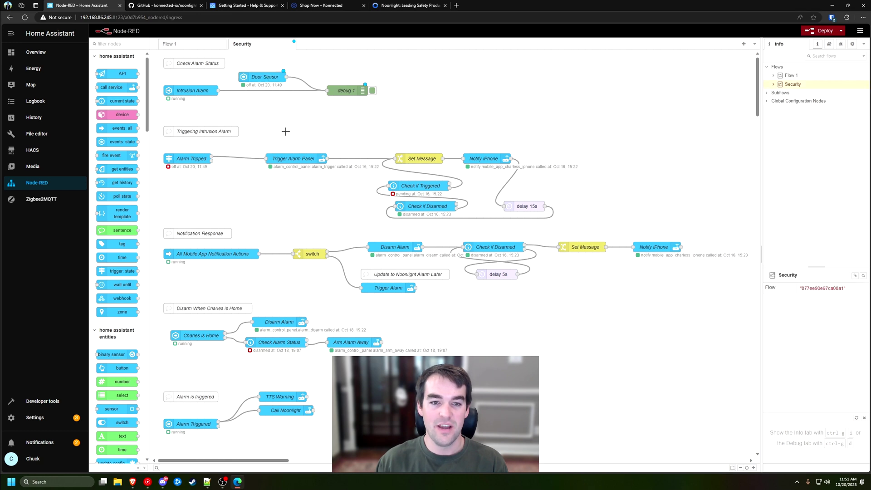
scroll(286, 127, down, 3)
Step: Place a call service node below Trigger Alarm and wire the switch output into it
click(393, 212)
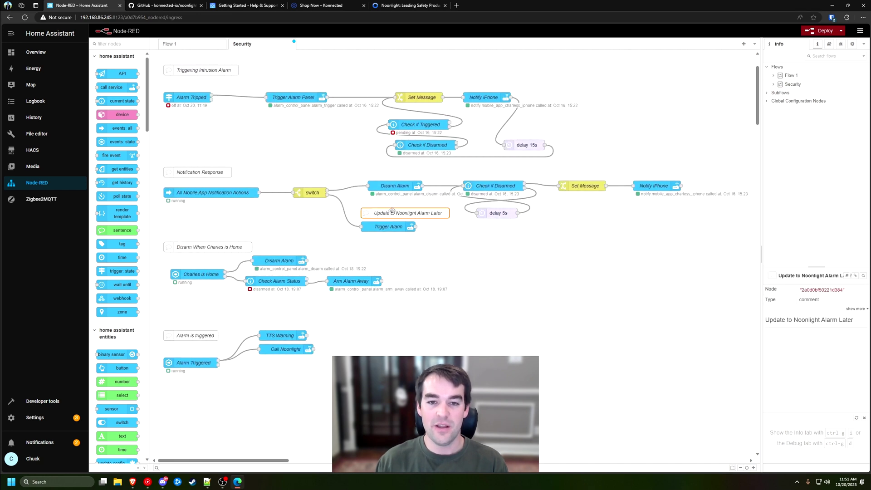
drag(392, 211, 386, 213)
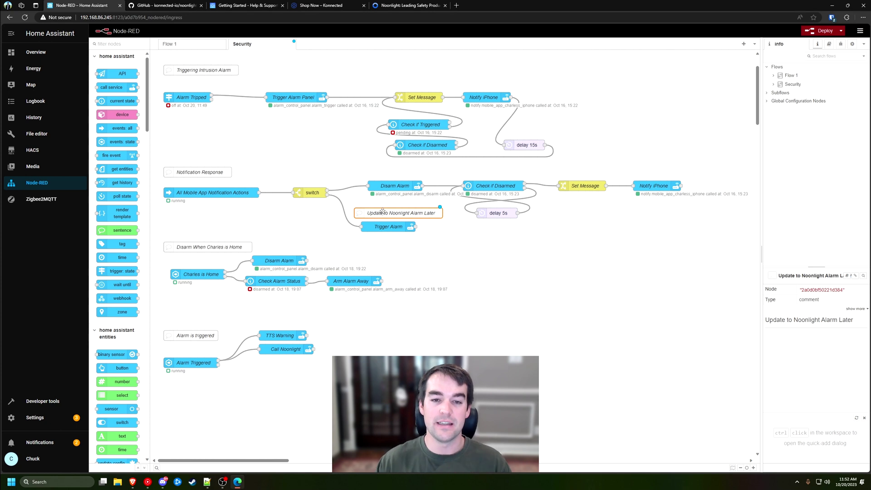
click(395, 256)
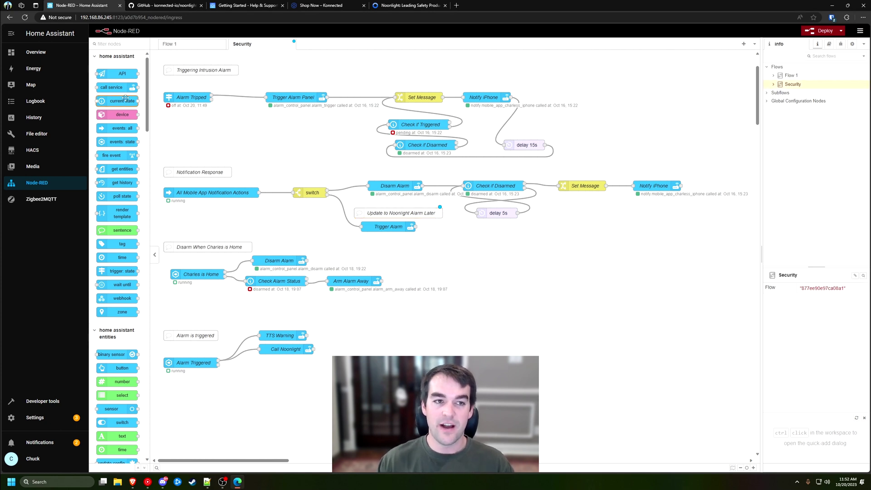
drag(119, 89, 394, 244)
drag(327, 194, 373, 243)
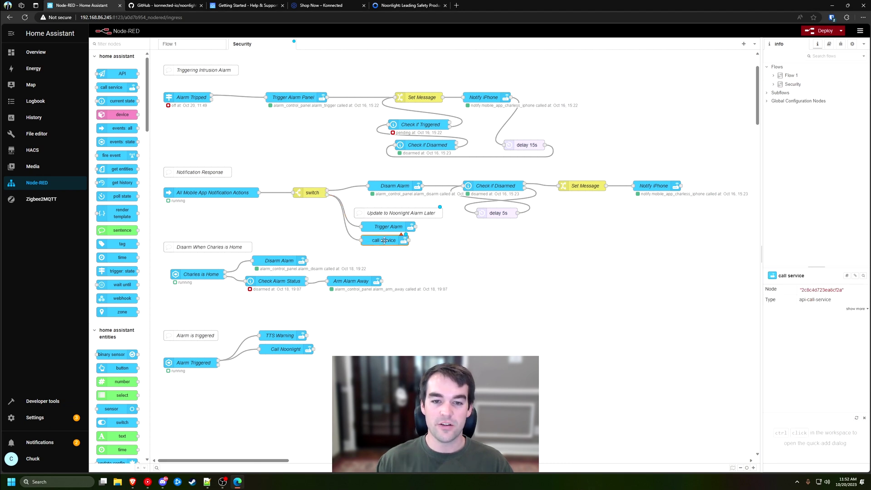
Step: Name the node 'Call Noonlight' with domain noonlight, service create_alarm, data {"service":"police"}
double_click(381, 240)
text(Call Noonlight)
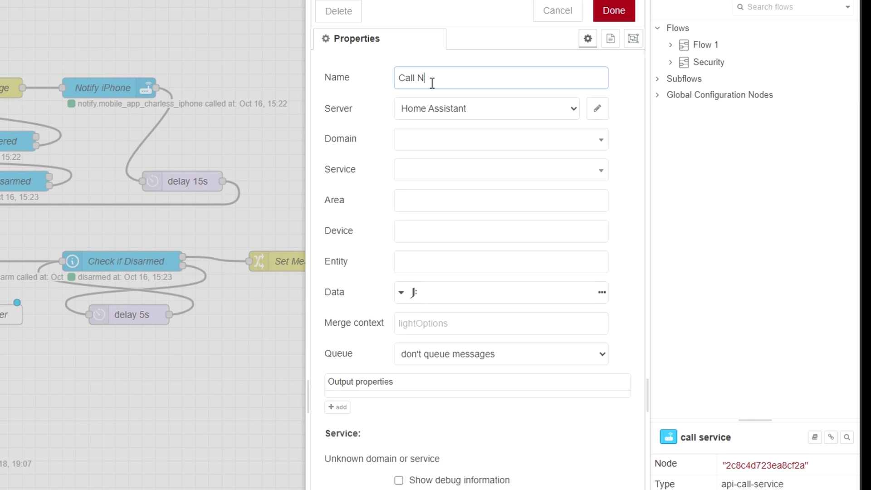
click(433, 138)
text(noon)
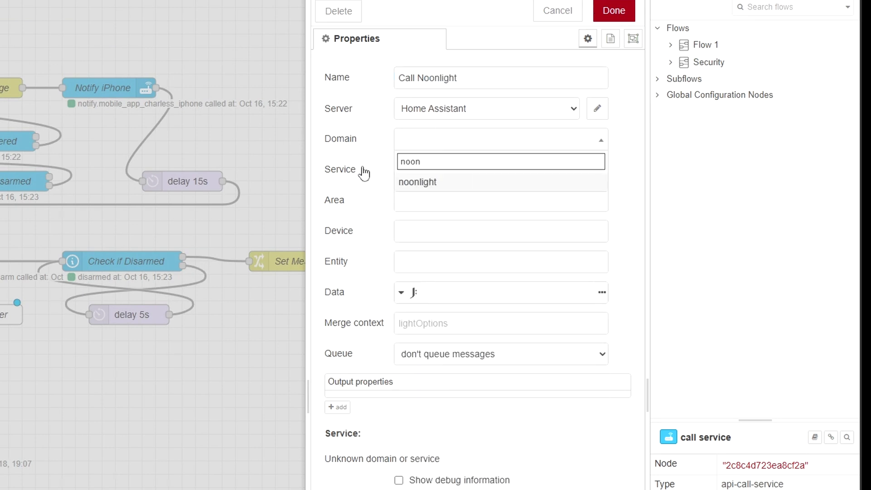
click(422, 183)
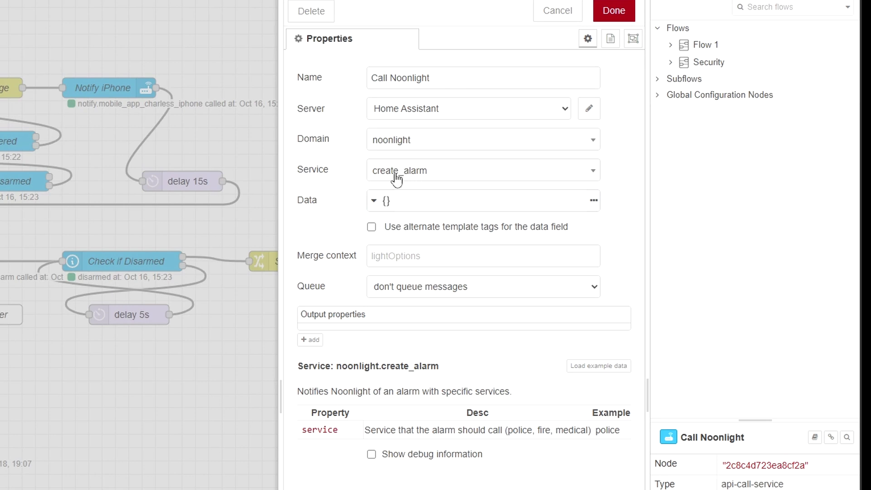
click(431, 202)
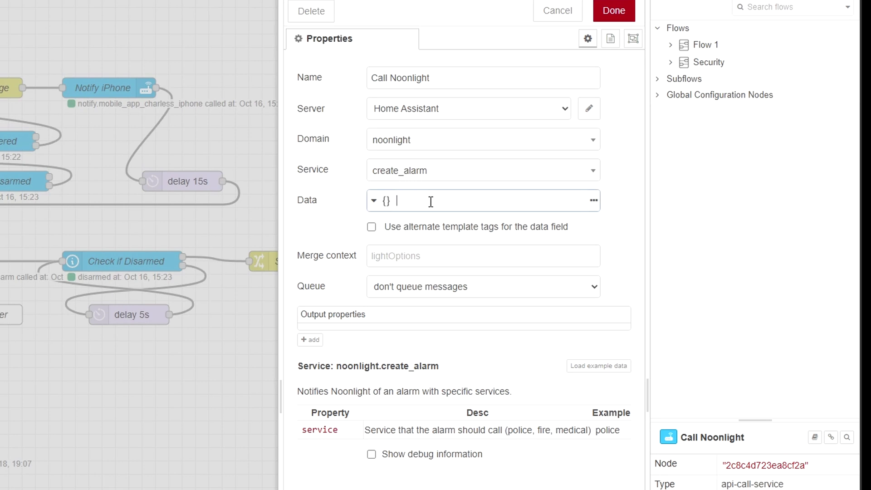
text({"service":"police"})
triple_click(448, 202)
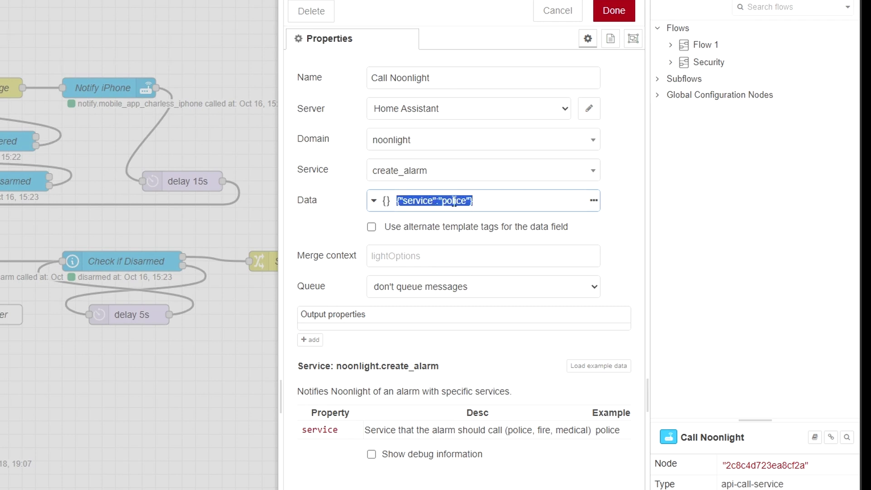
click(454, 201)
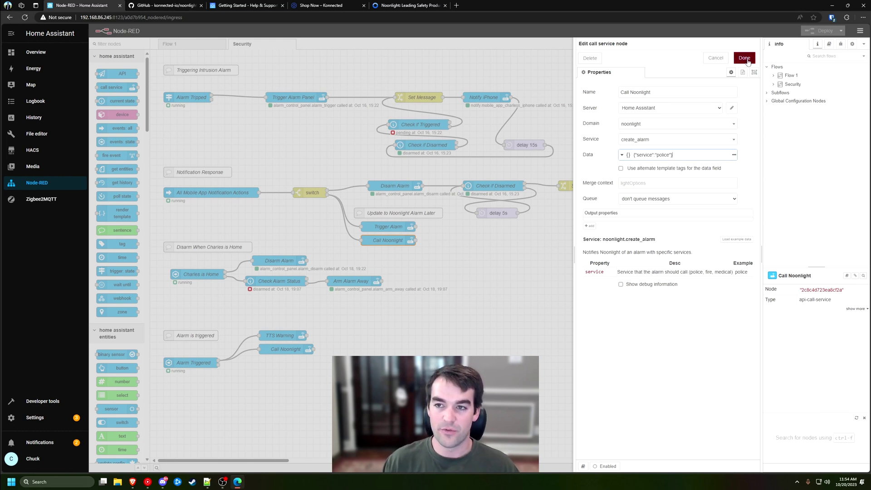
Step: Save the Call Noonlight node settings and deselect it on the canvas
click(746, 59)
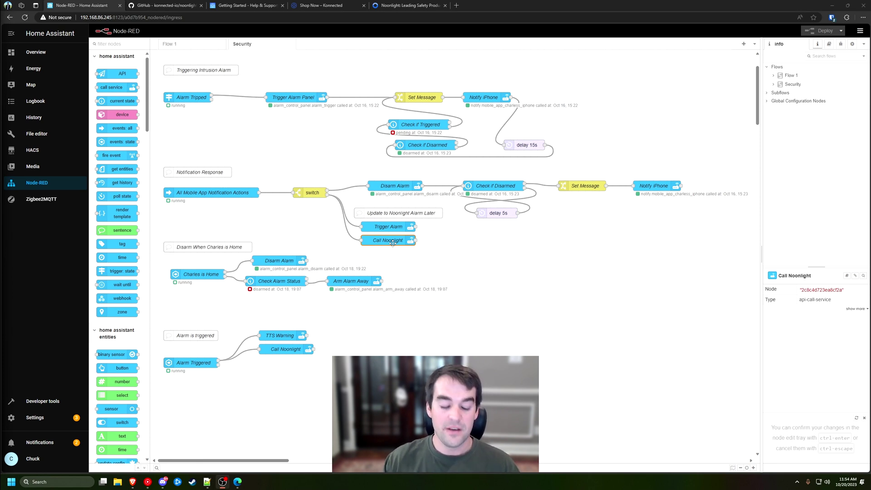
click(448, 249)
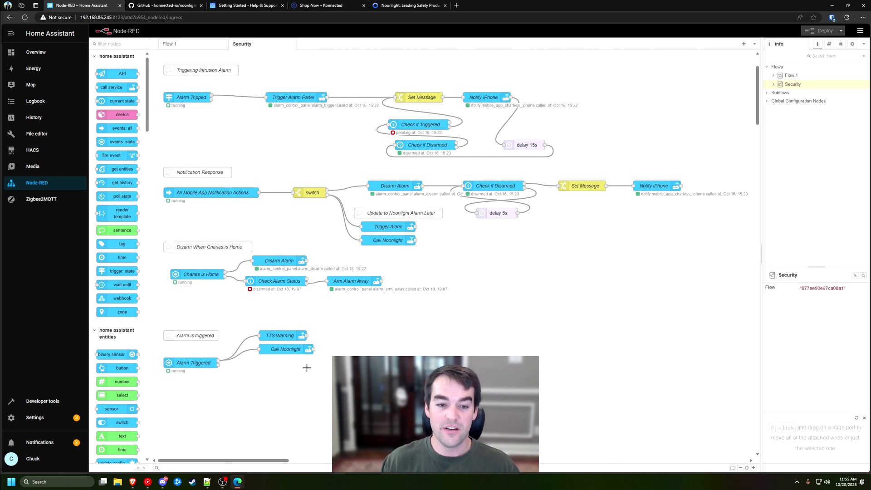
Step: Delete the empty Call Noonlight node after Alarm Triggered without saving its settings
double_click(289, 350)
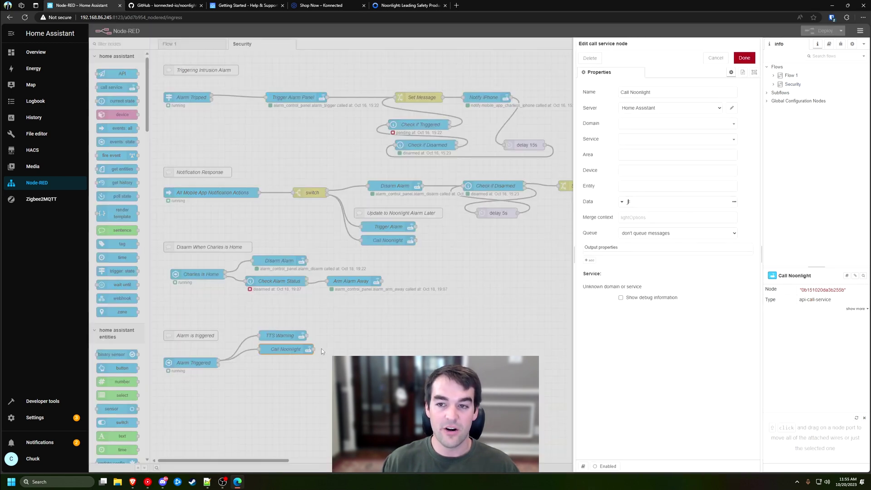
key(ctrl+Escape)
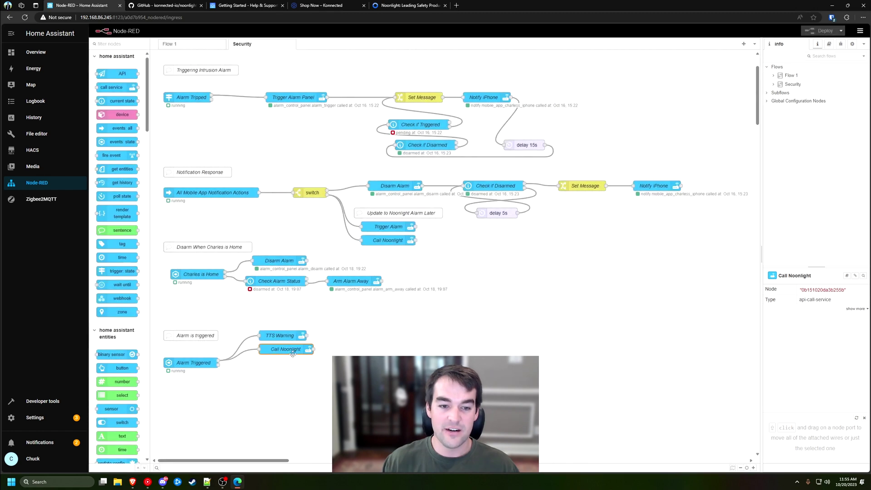
key(Delete)
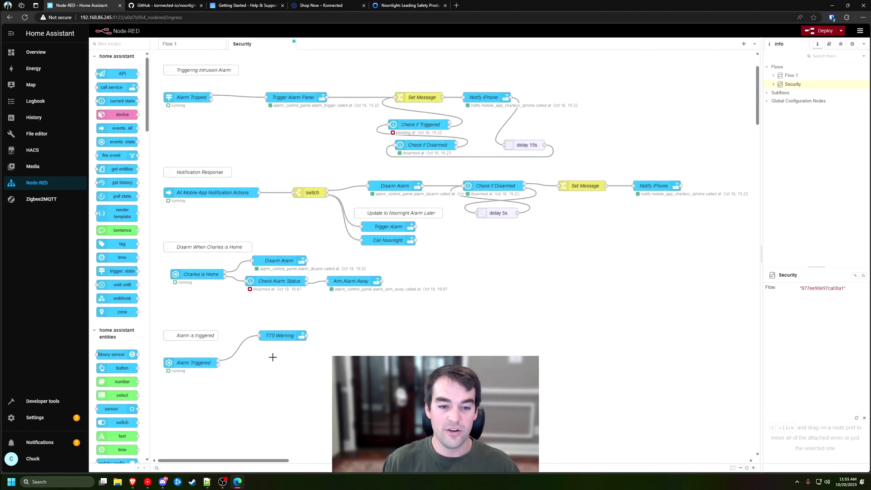
Step: Paste a copy of the configured Call Noonlight node beside TTS Warning and wire Alarm Triggered to it
click(390, 240)
key(ctrl+c)
key(ctrl+v)
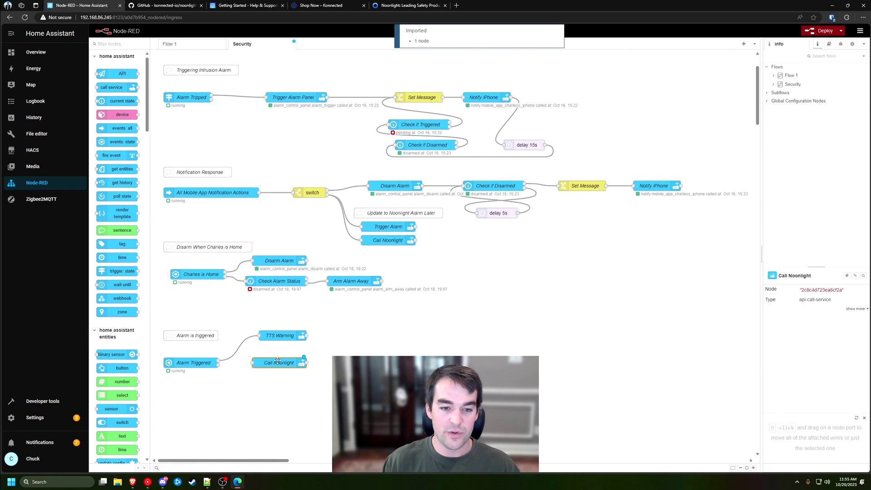
click(289, 350)
drag(219, 362, 267, 349)
Step: Verify the copied node's settings and deploy the updated flows
double_click(267, 349)
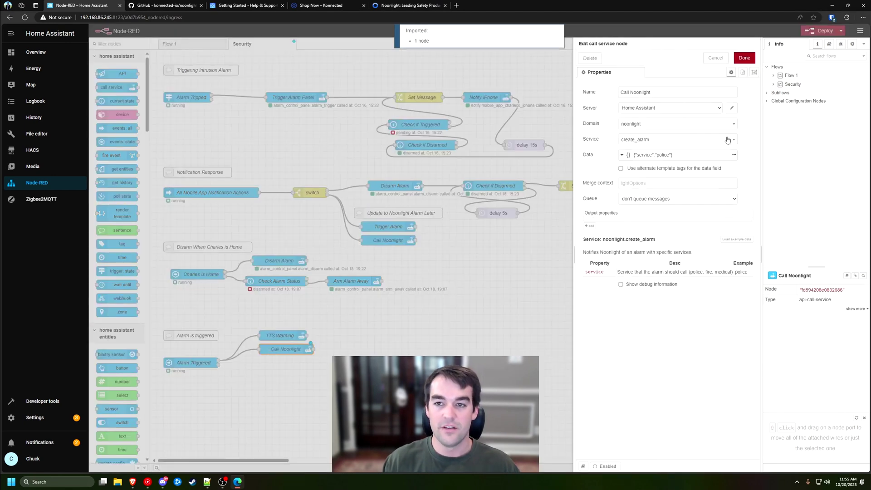
click(744, 58)
click(822, 31)
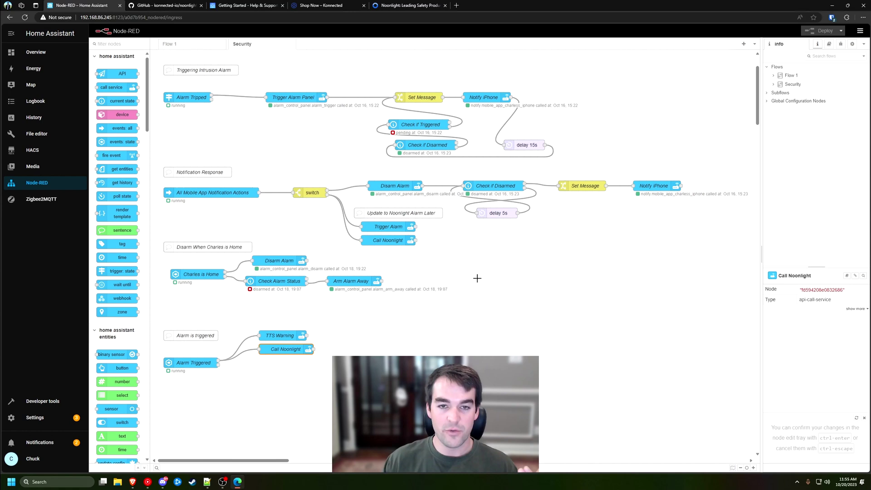
double_click(193, 362)
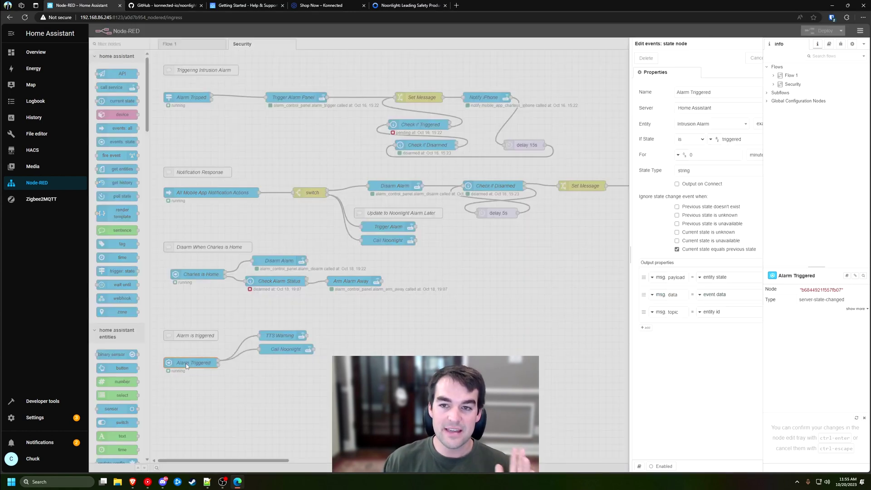
click(695, 140)
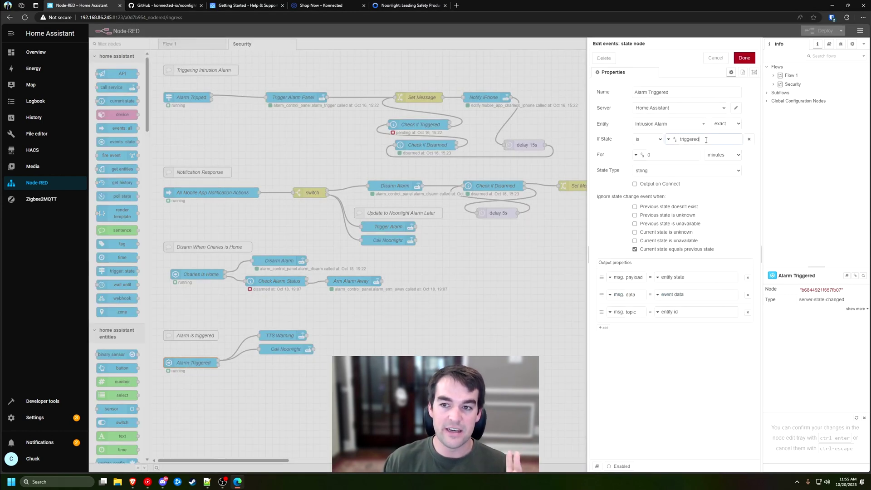
click(744, 60)
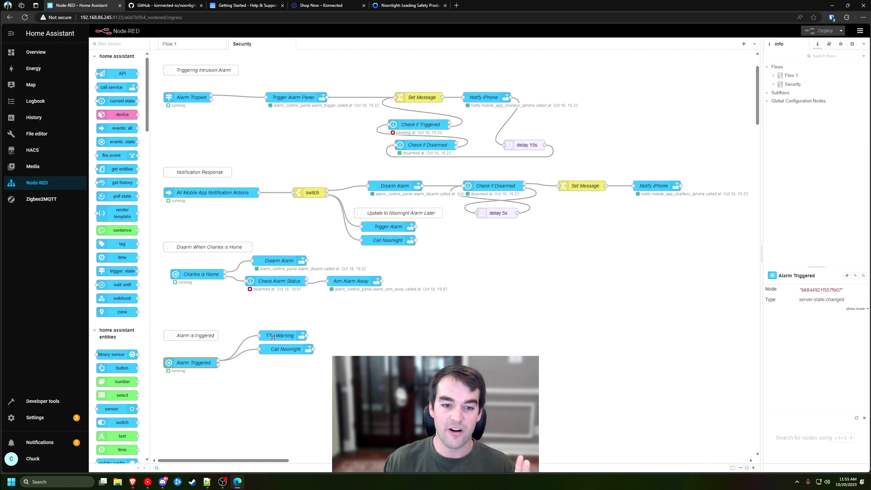
double_click(274, 337)
key(Escape)
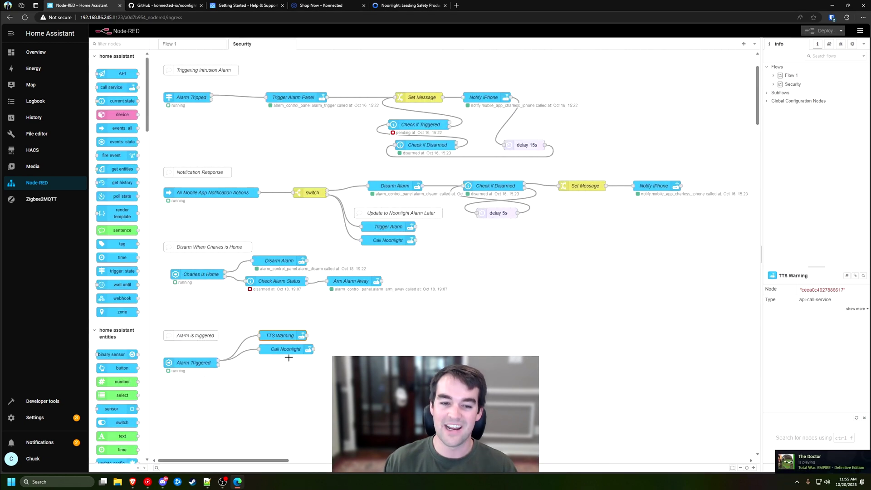
double_click(286, 350)
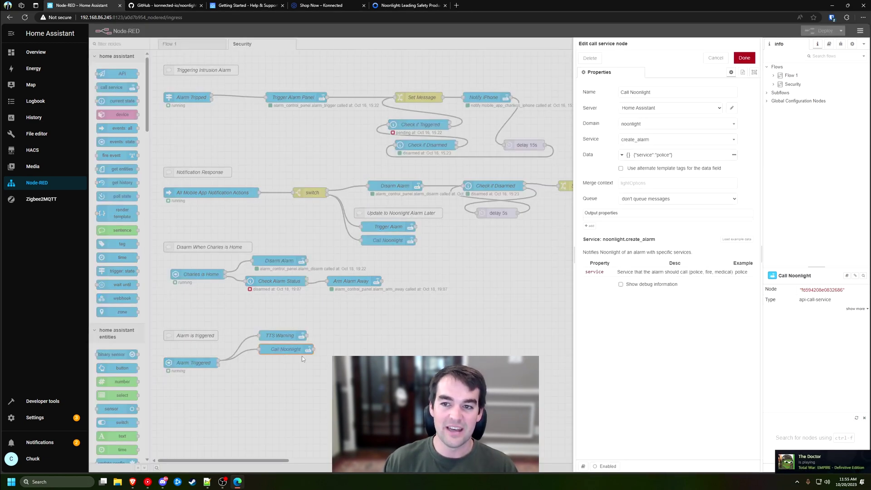
key(Escape)
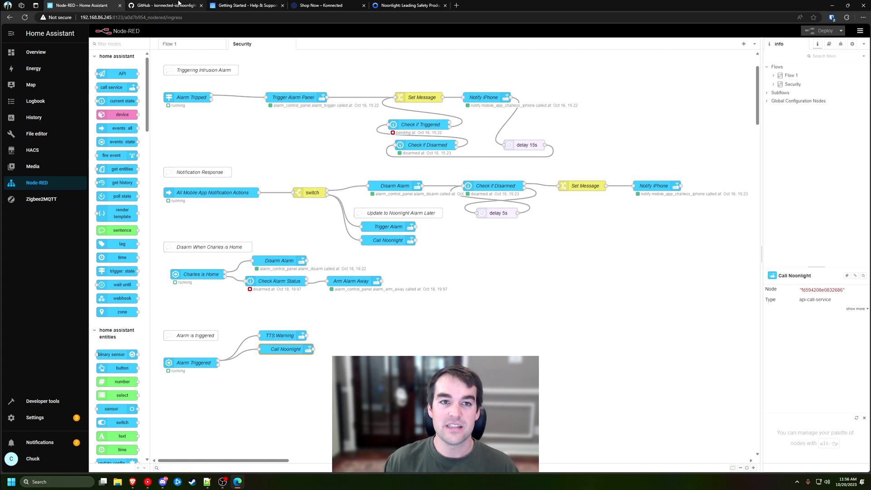
Step: Check the noonlight-hass README's latitude/longitude docs link, then scroll through its setup and configuration sections
click(165, 5)
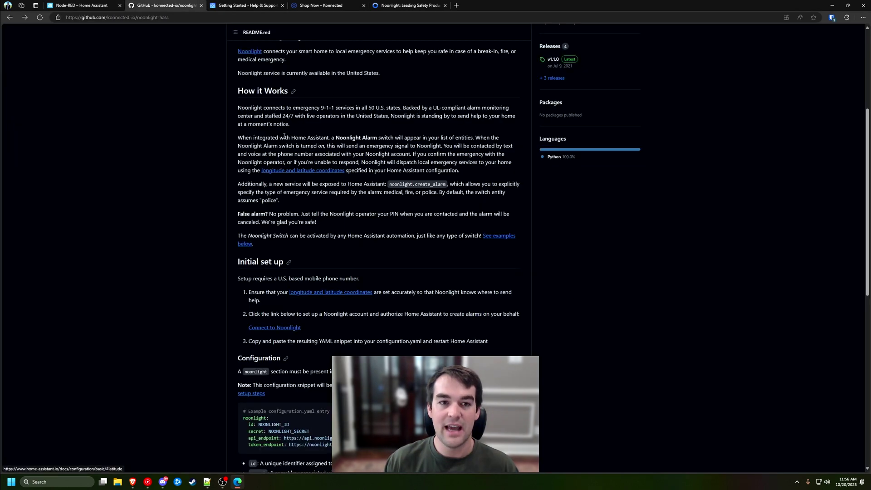
scroll(310, 168, up, 3)
click(309, 305)
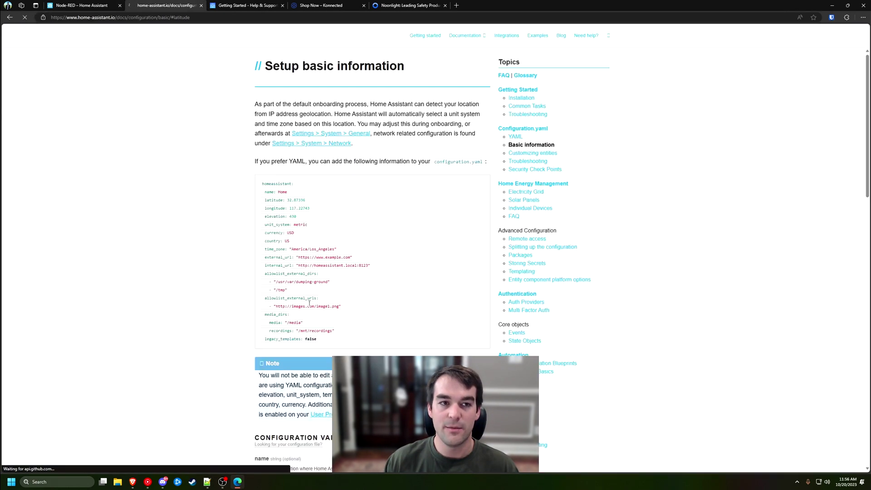
key(alt+Left)
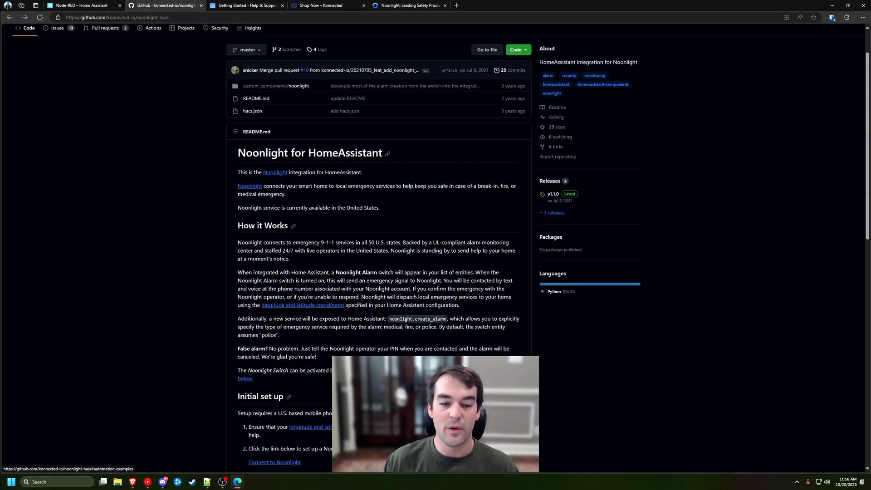
scroll(376, 306, down, 3)
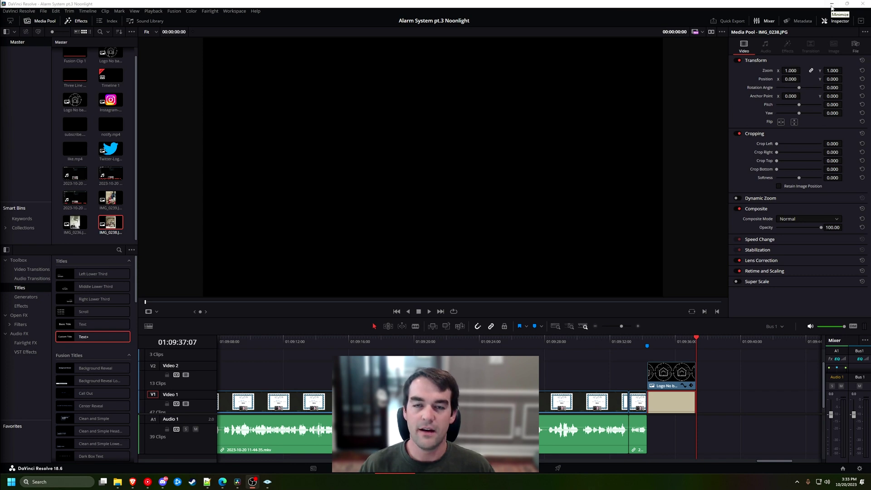
Step: Back in Home Assistant, finish adding the discovered Konnected alarm panel
click(832, 7)
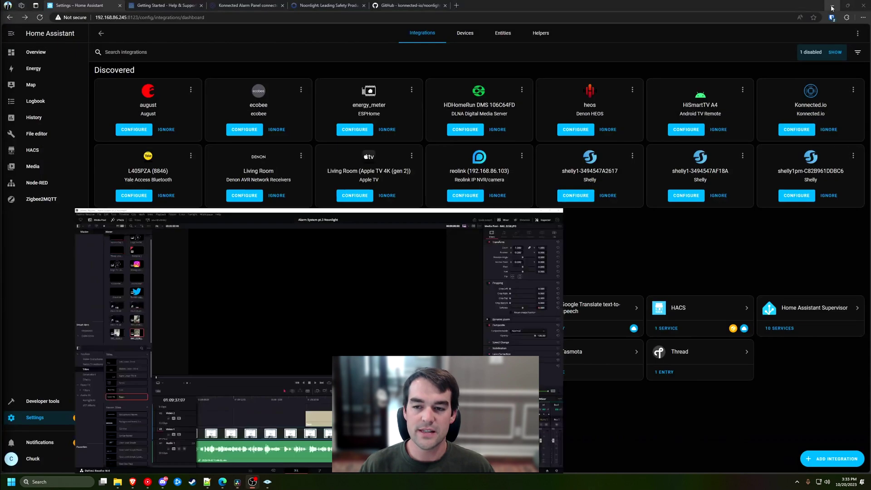
click(798, 131)
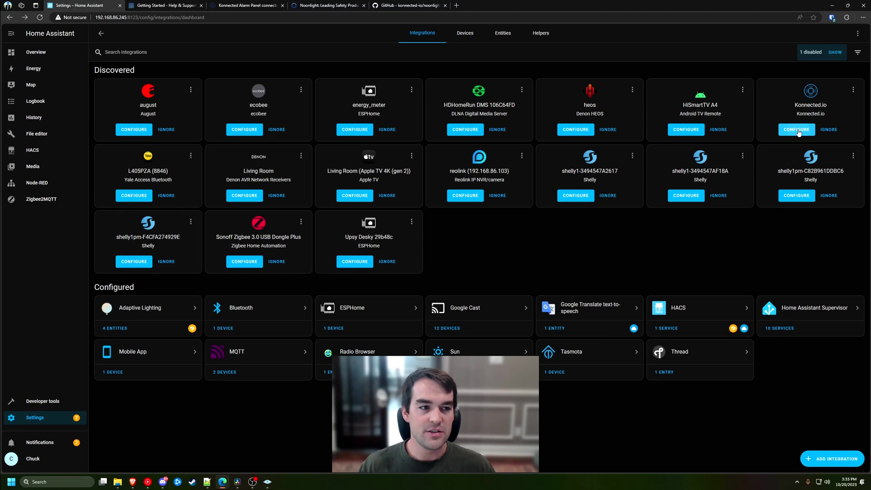
click(519, 287)
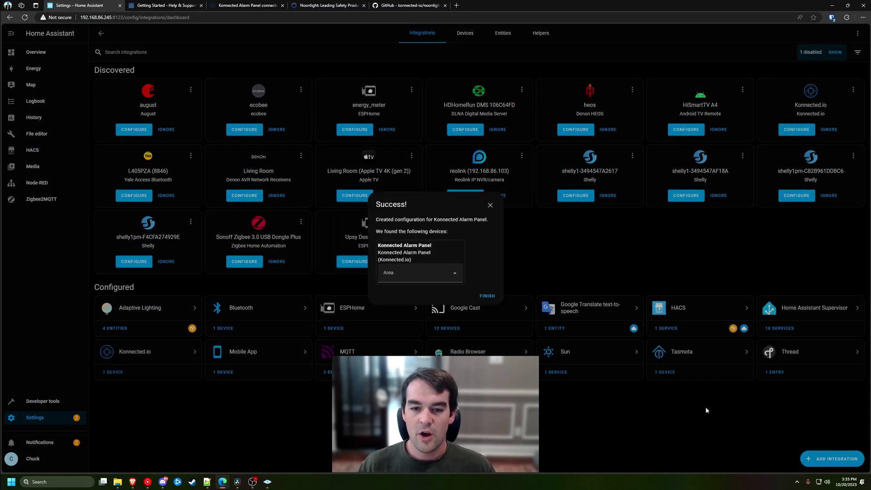
click(454, 273)
click(487, 295)
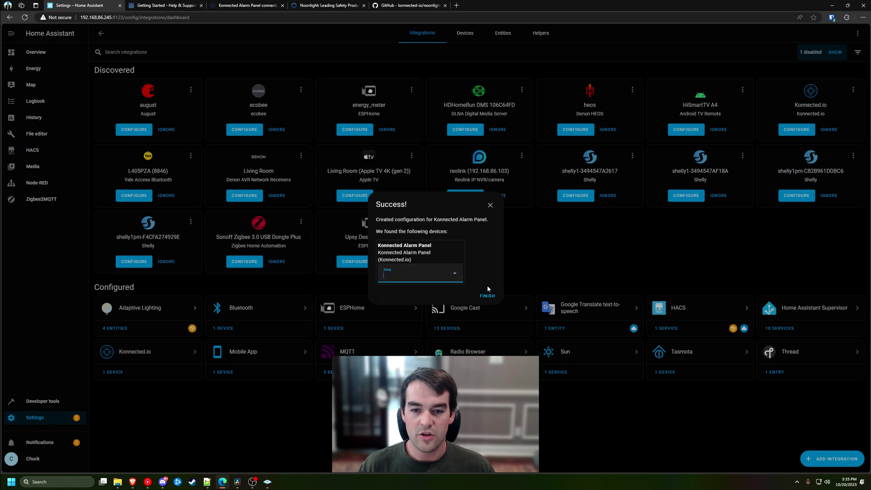
click(487, 296)
Step: Search integrations for 'konn', pick Konnected.io, and cancel its new setup dialog
click(815, 454)
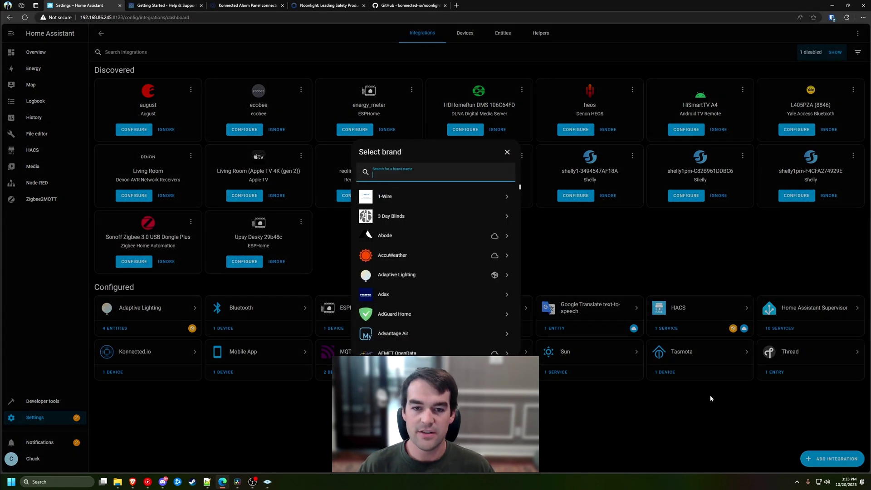
text(konn)
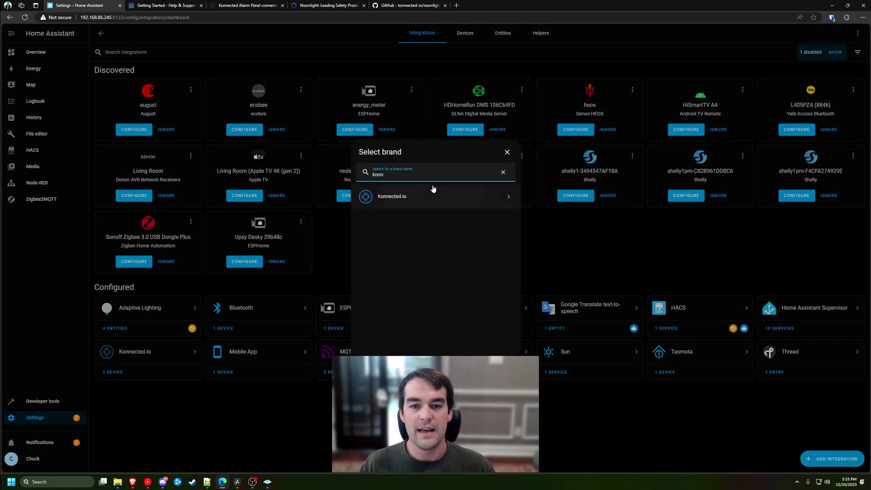
click(404, 197)
click(498, 205)
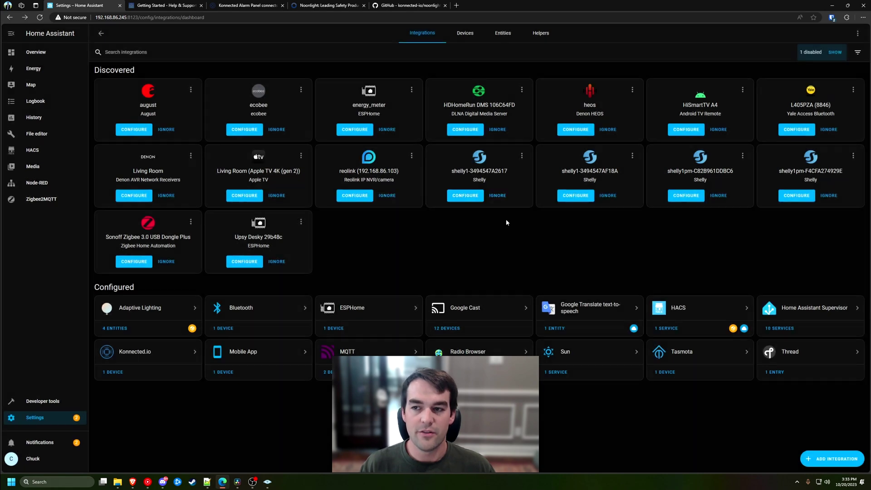
Step: Look over the Konnected.io integration entries and the alarm panel's device page
click(148, 353)
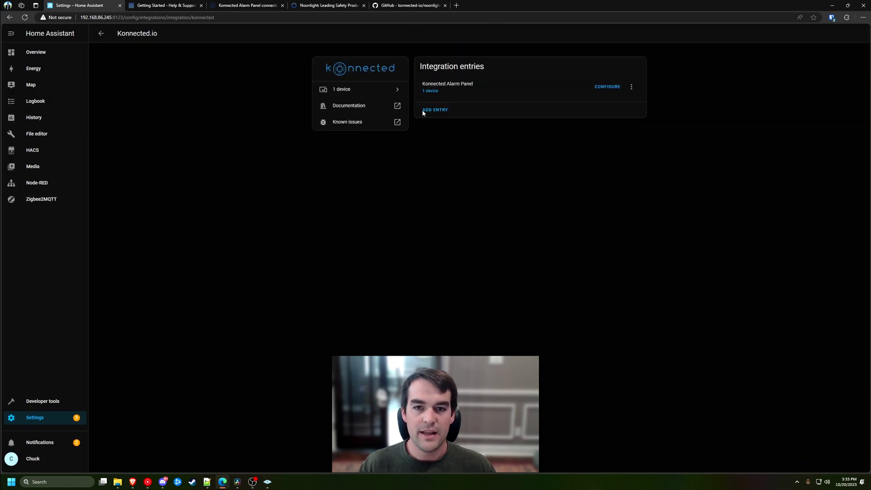
click(431, 91)
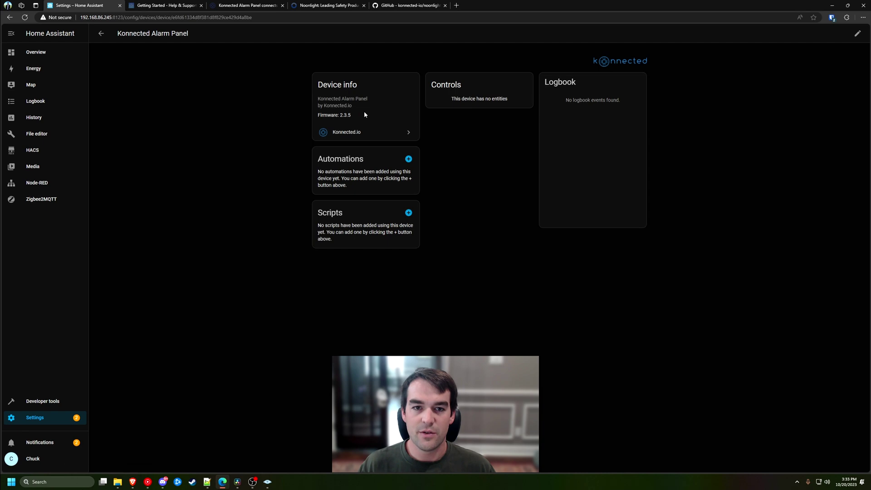
click(352, 134)
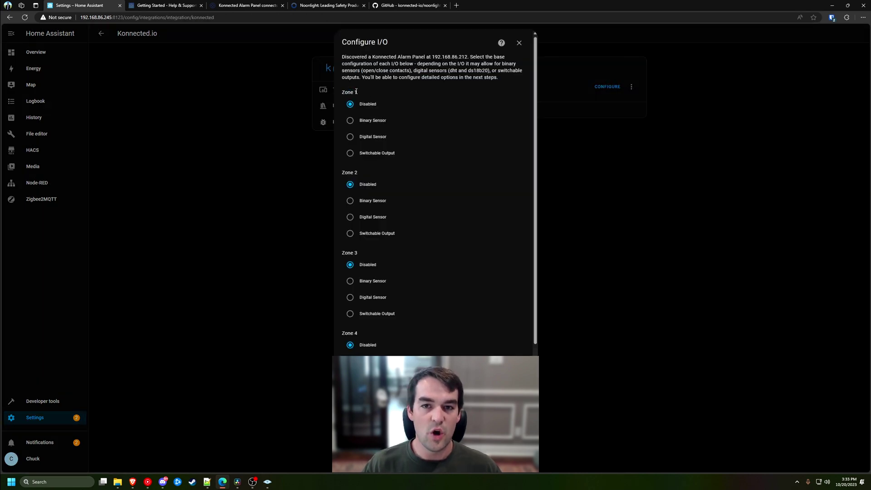
scroll(382, 122, down, 4)
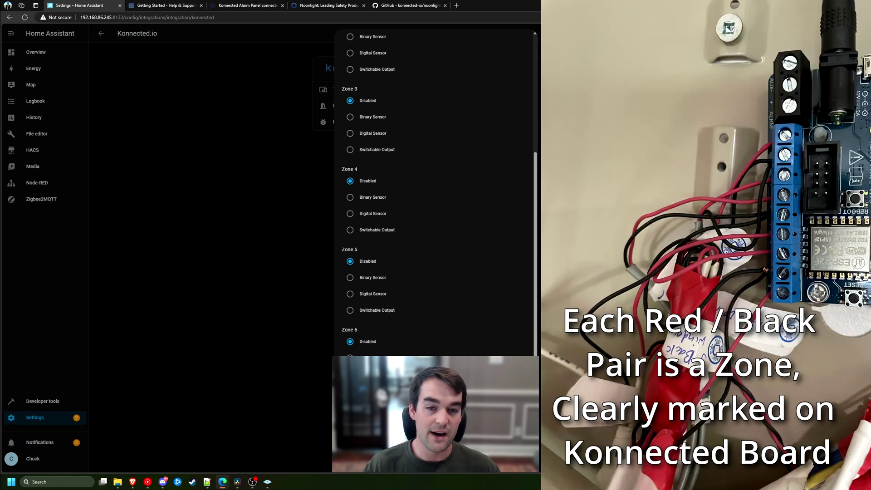
scroll(397, 317, up, 4)
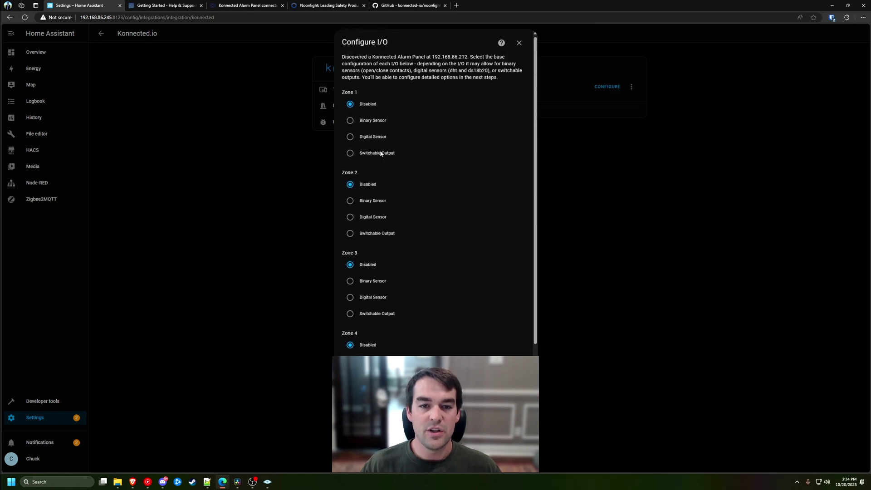
Step: Set Zones 1, 2 and 3 to Binary Sensor in the panel's zone configuration
click(360, 121)
click(351, 201)
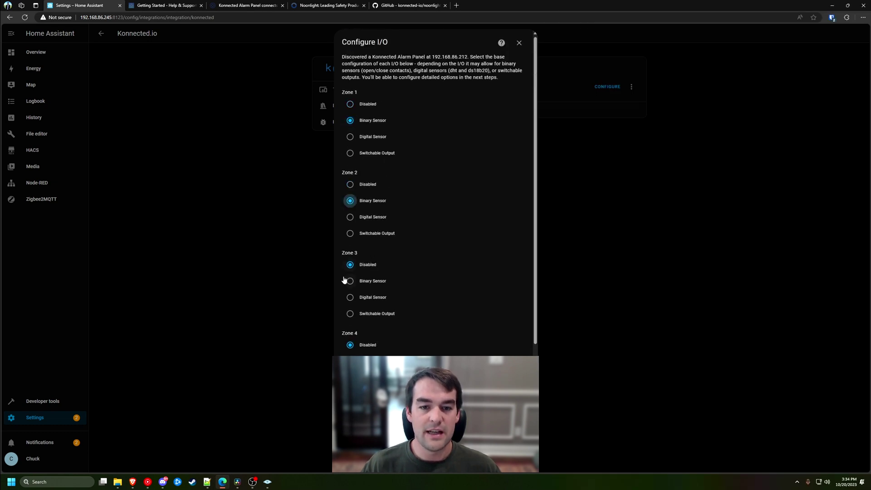
click(350, 283)
scroll(415, 257, down, 3)
scroll(467, 173, up, 3)
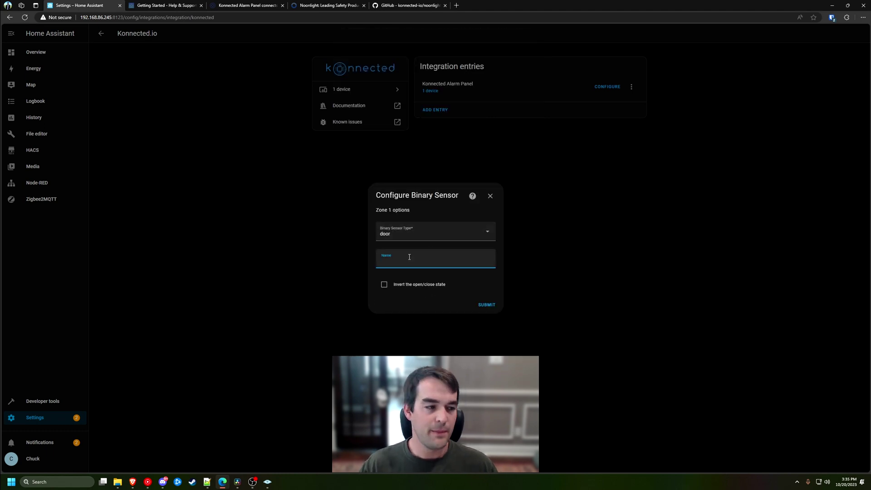
Step: Name the zone sensor 'Patio Door' and submit it along with the miscellaneous settings
text(Patio)
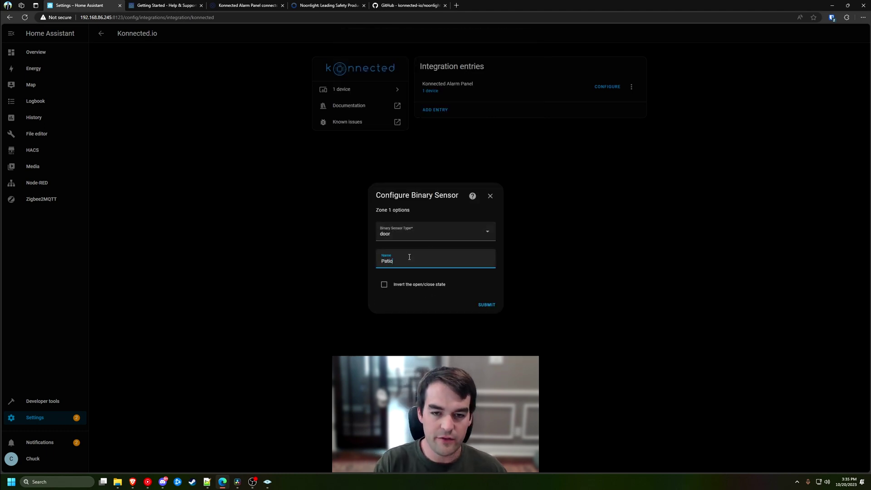
text( Door)
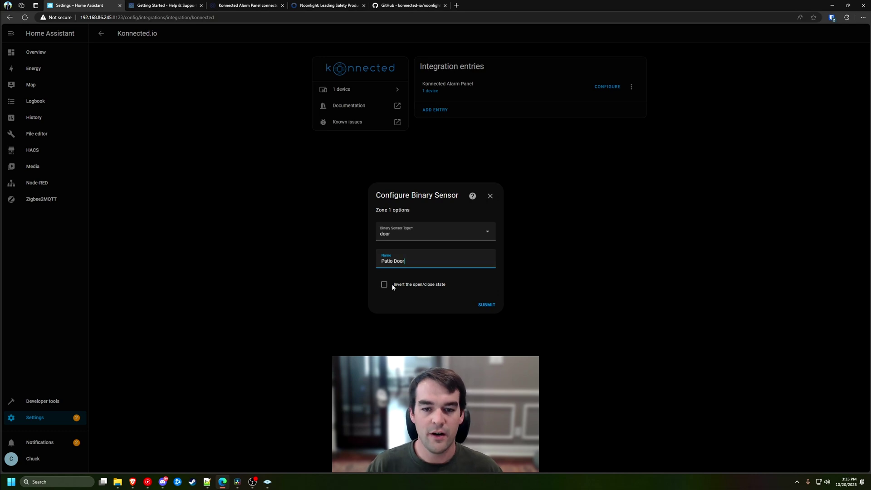
click(494, 304)
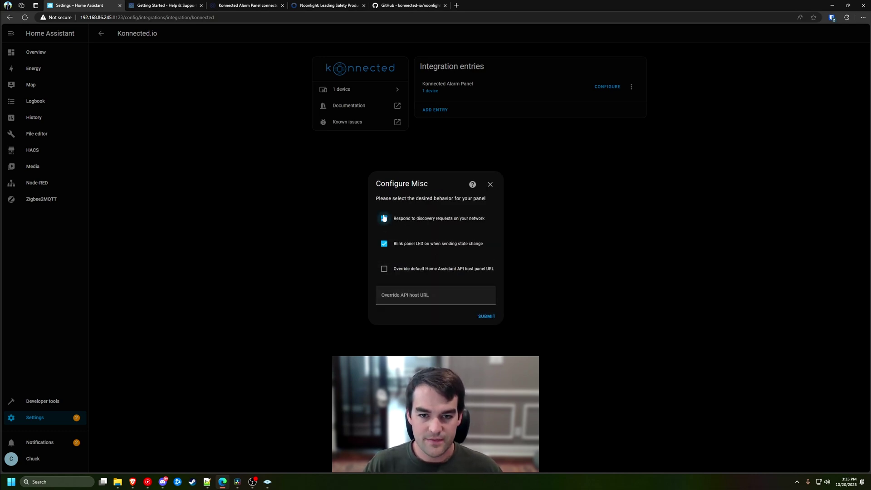
click(487, 316)
Step: Check the Konnected panel's entity list and the Patio Door sensor's details
click(486, 267)
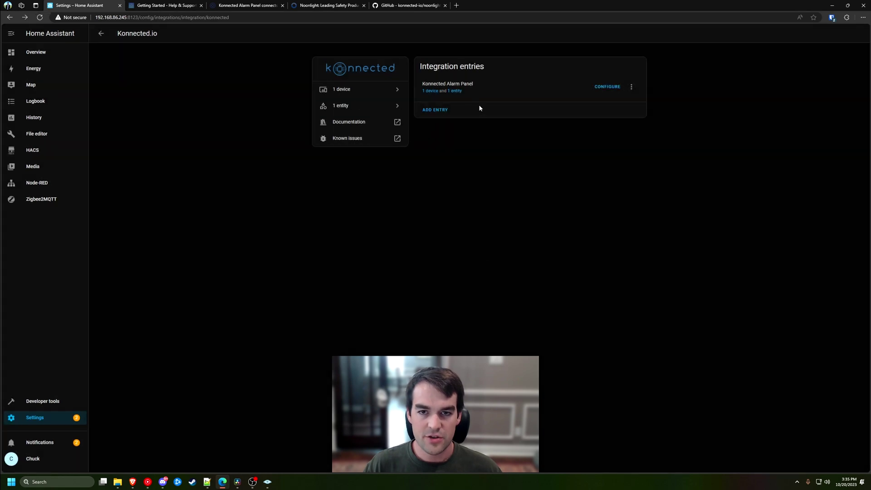
click(459, 91)
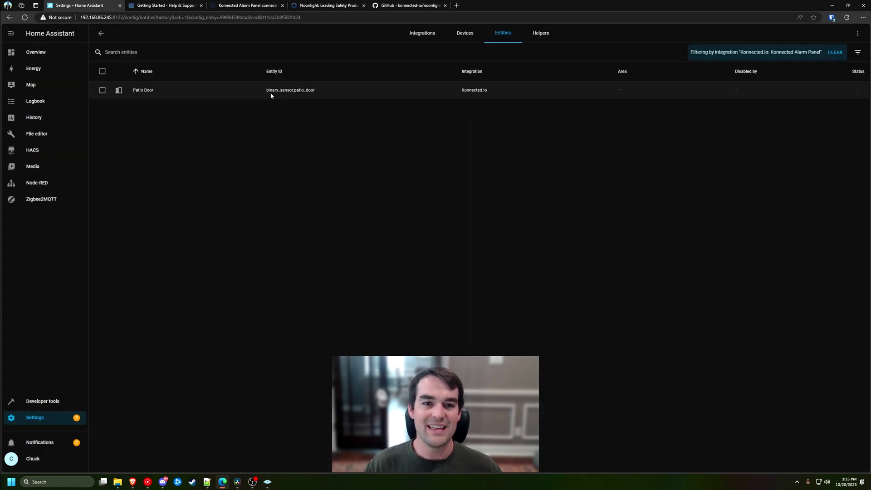
click(270, 94)
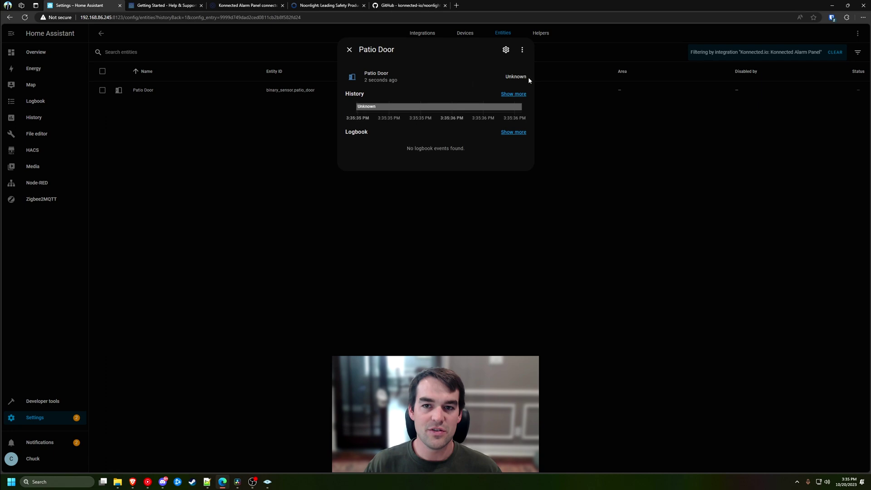
click(349, 49)
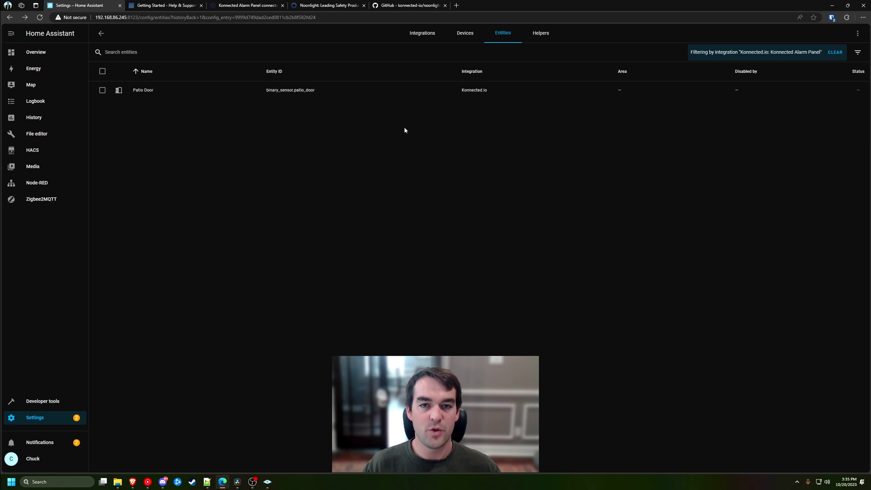
Step: Visit the Helpers page, then open Node-RED from the sidebar
click(540, 34)
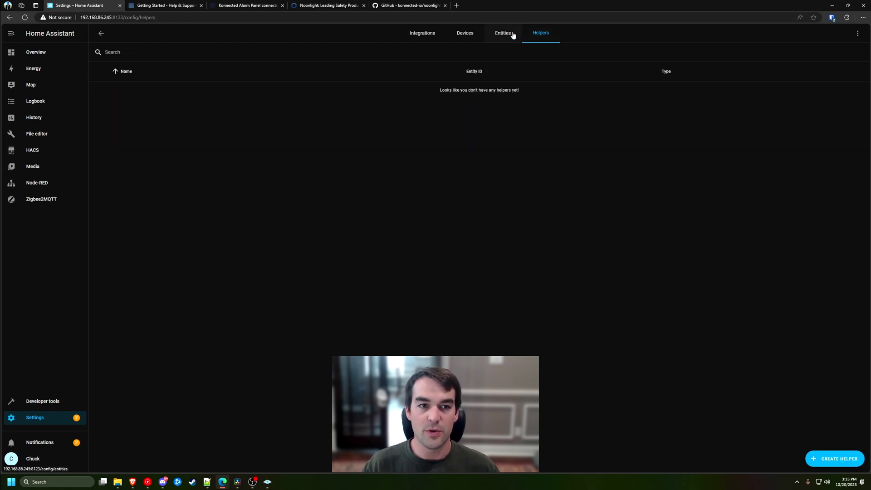
click(506, 33)
click(543, 35)
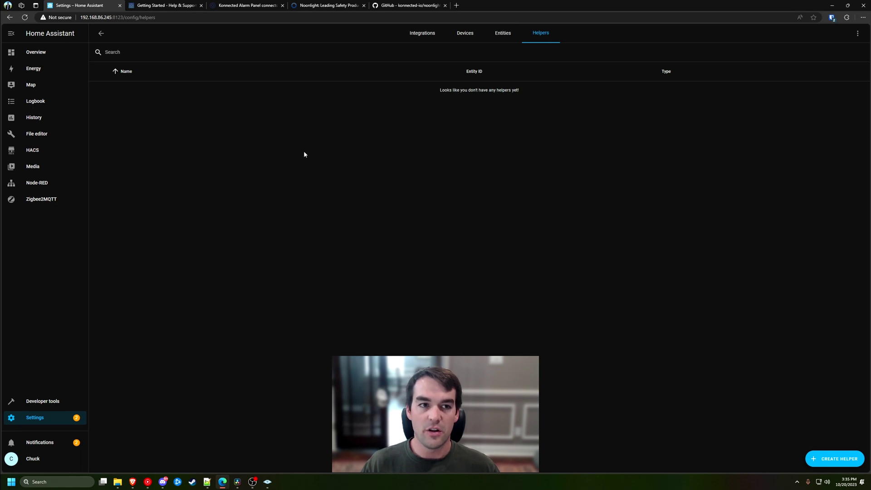
click(34, 183)
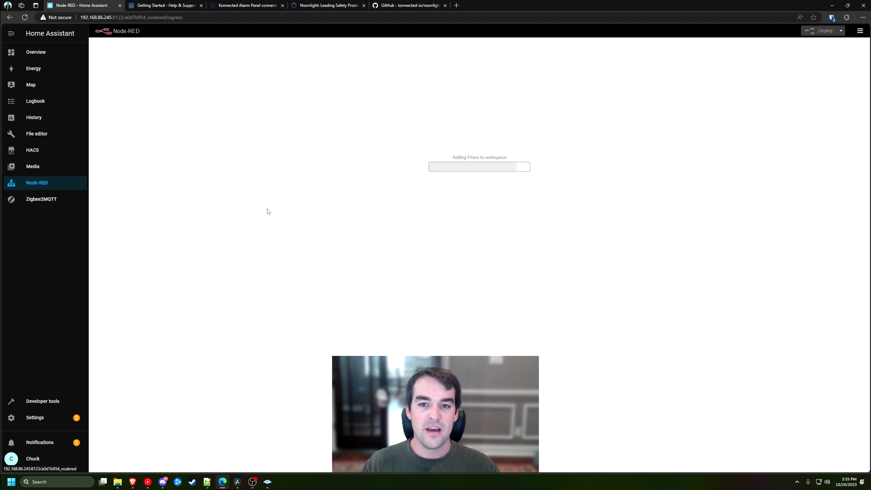
Step: Show the Security flow in Node-RED
click(235, 44)
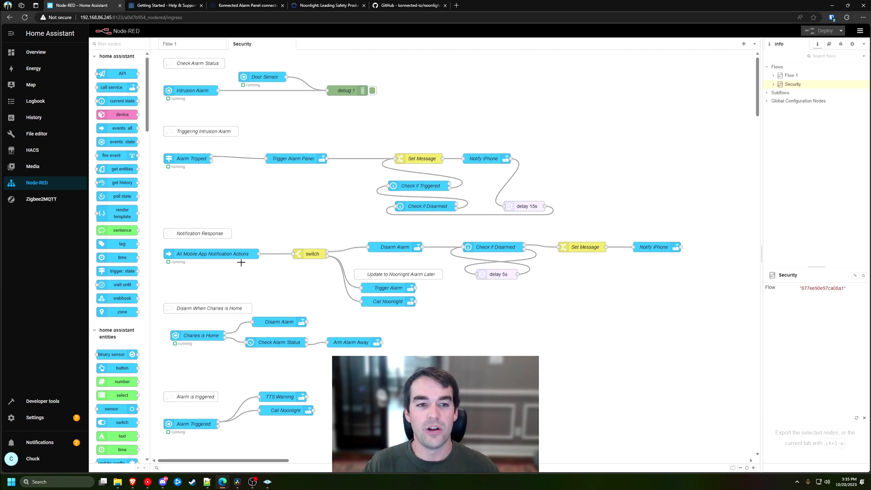
scroll(252, 250, down, 2)
scroll(230, 237, down, 3)
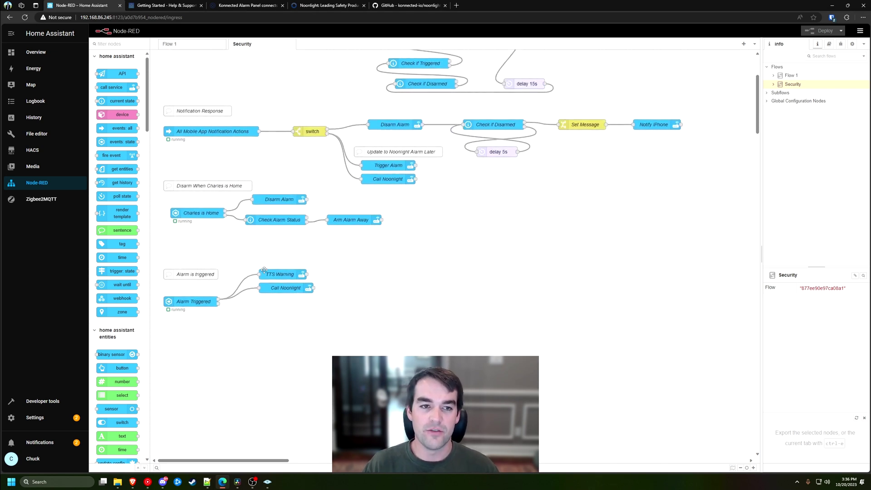
scroll(231, 237, up, 5)
Step: Inspect Alarm Tripped's door-sensor entity id condition, cancel, and switch to the Getting Started tab
double_click(191, 159)
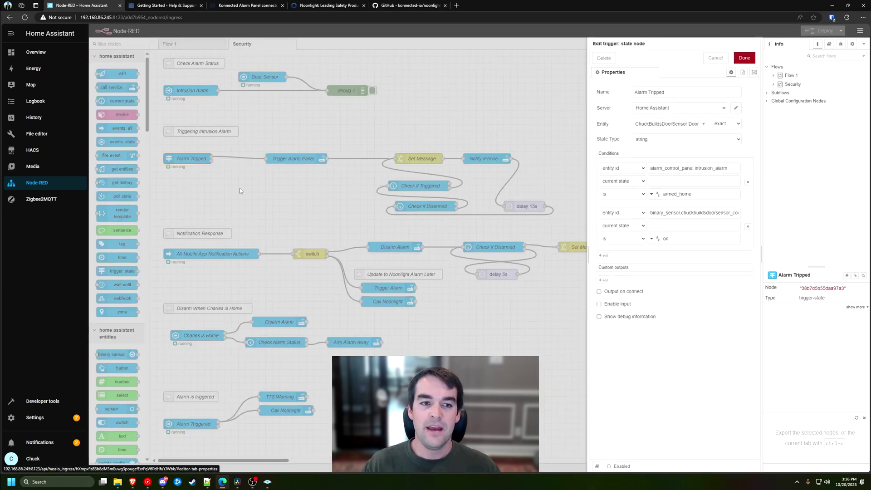
click(675, 212)
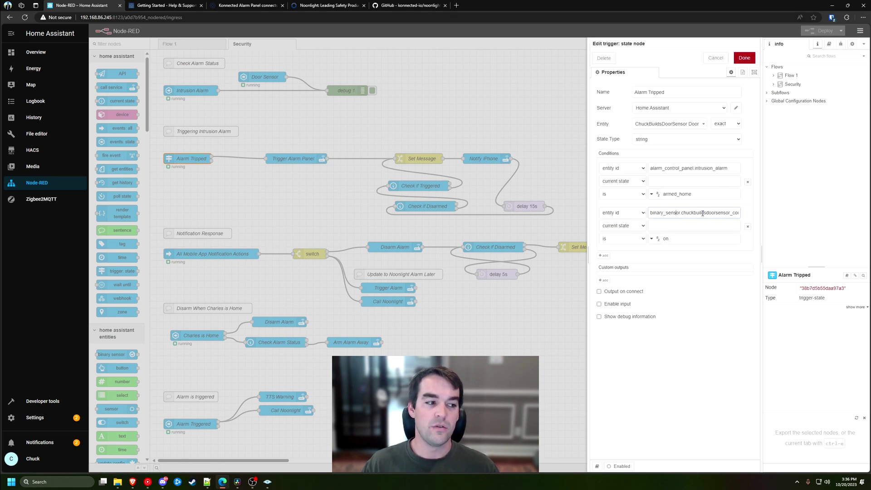
click(744, 58)
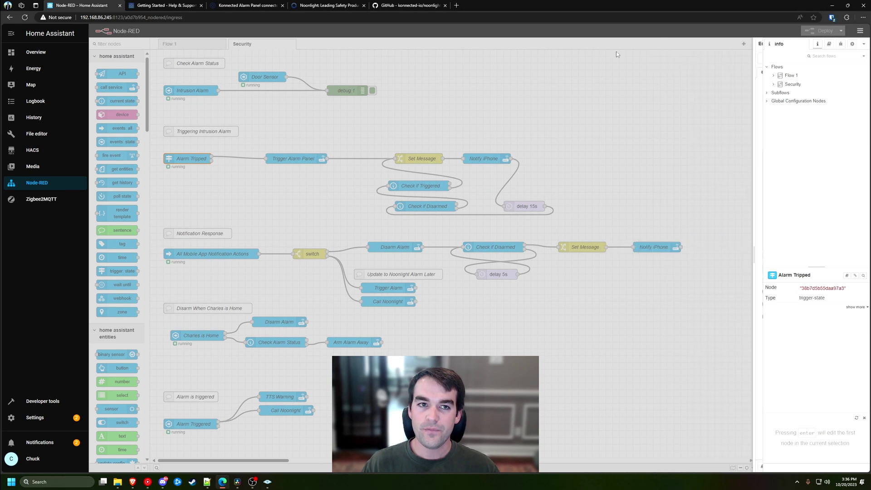
click(338, 5)
Step: Move to the konnected-io/noonlight-hass GitHub tab and scroll through its README
click(161, 5)
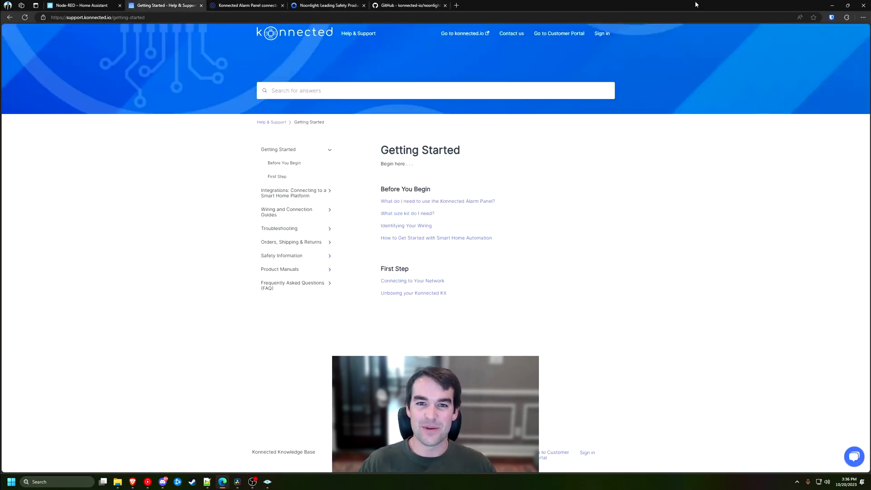
click(408, 5)
scroll(129, 183, down, 1)
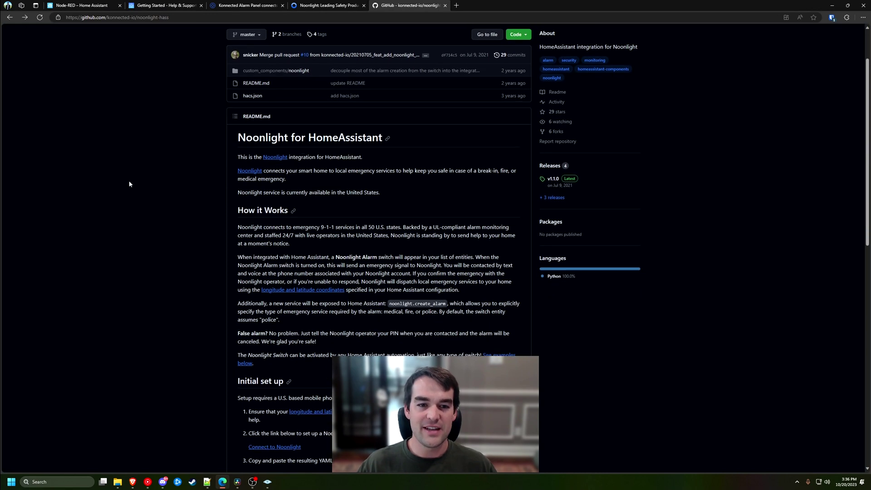
scroll(128, 184, up, 1)
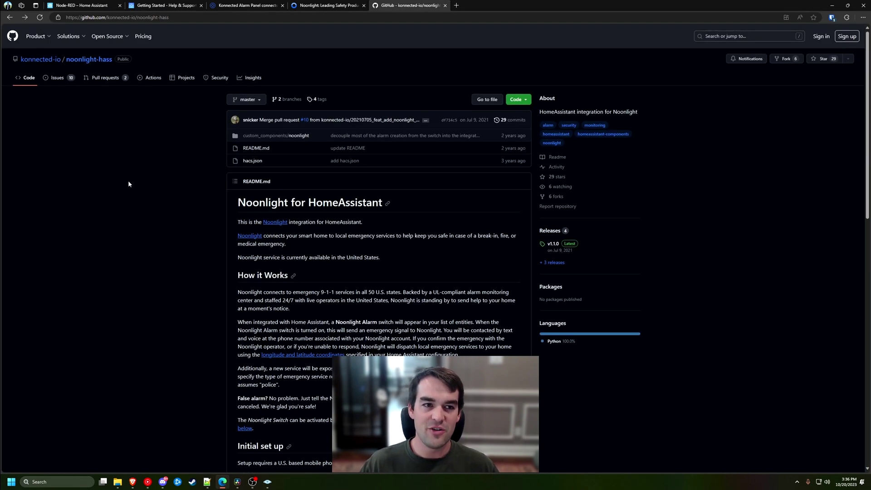